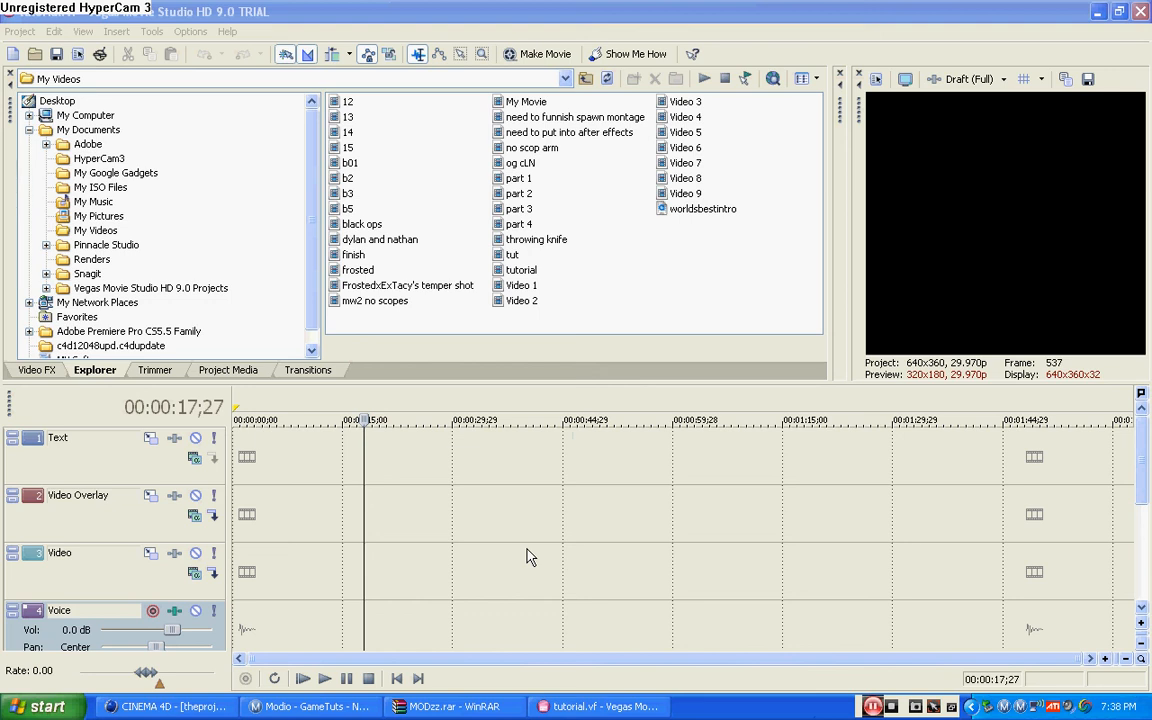
Drop the 'need to put into after effects' gameplay video onto the Video Overlay track at 0:00
drag(377, 418, 342, 420)
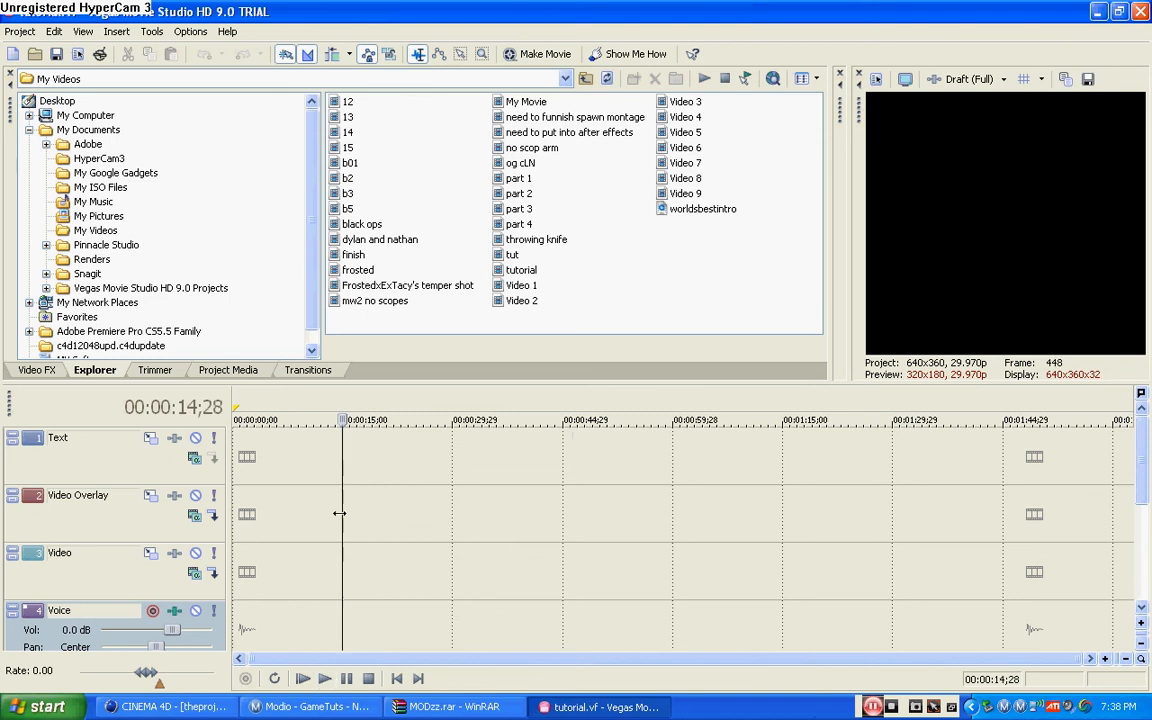
drag(340, 514, 230, 519)
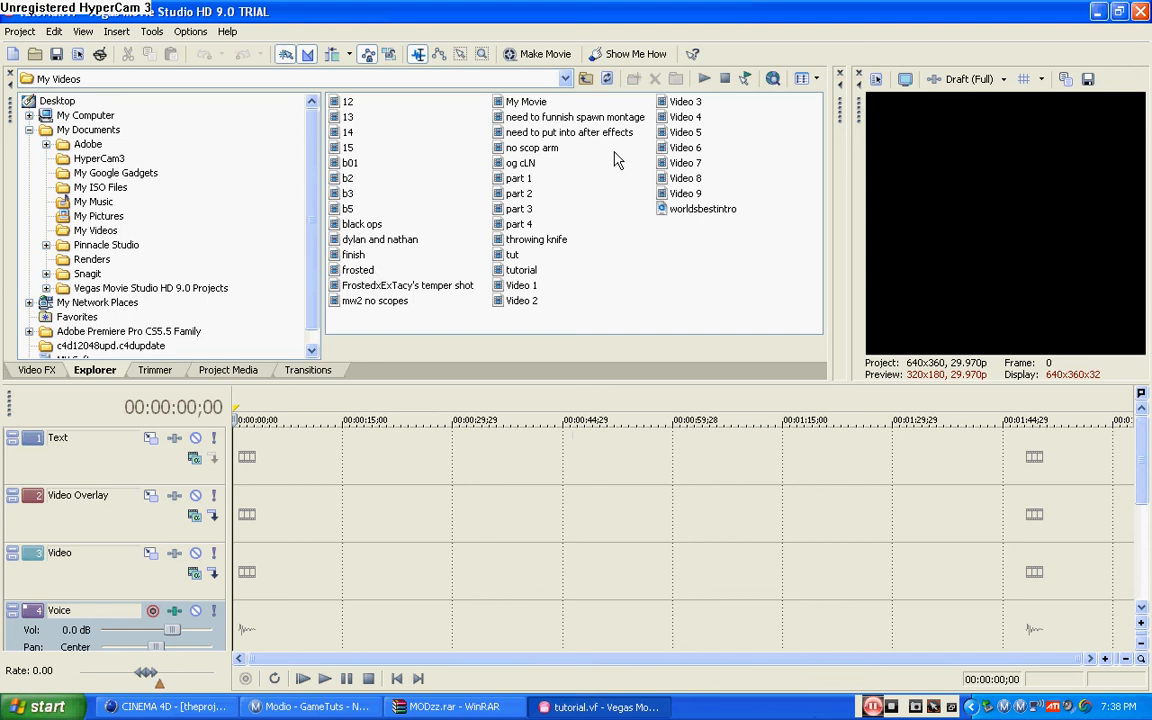
click(570, 133)
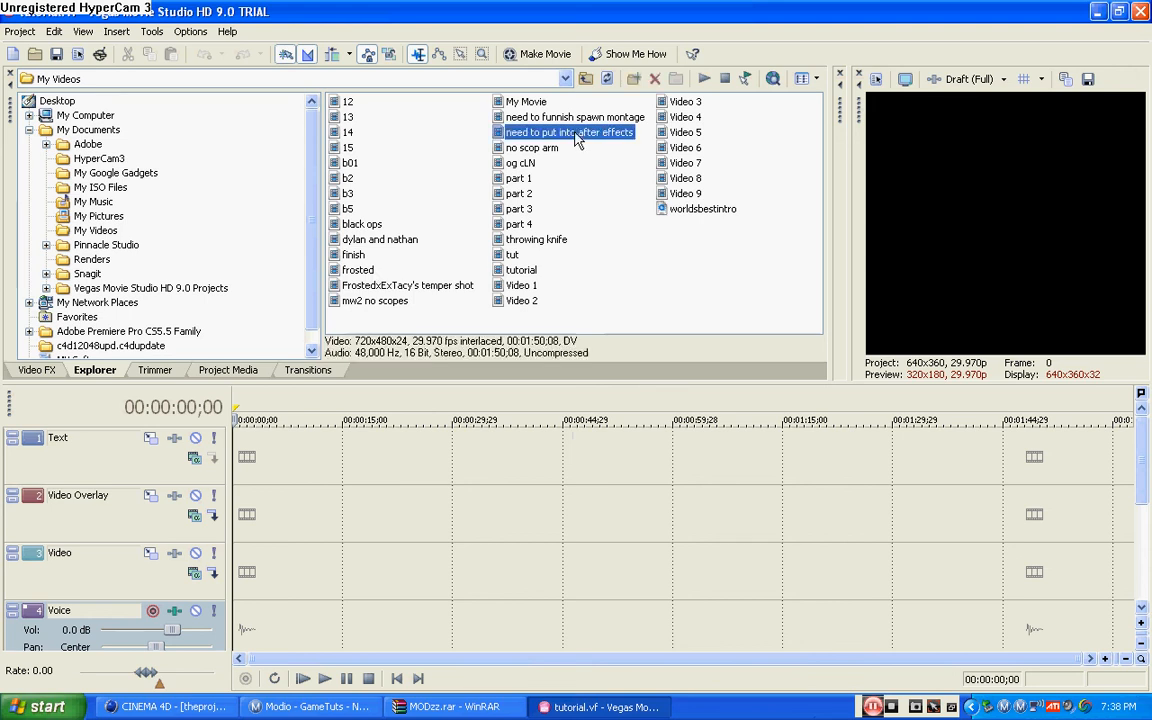
mouse_move(570, 133)
mouse_down()
mouse_move(385, 508)
mouse_move(262, 538)
mouse_up()
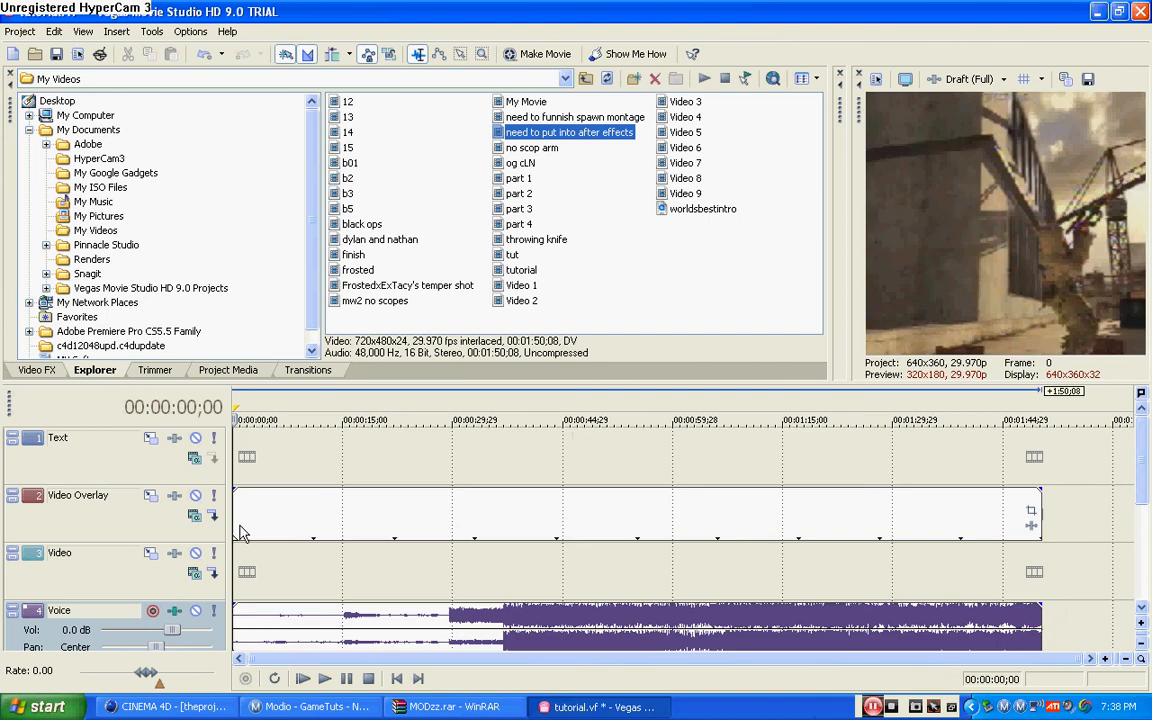
Deselect the media and scrub the playhead to around 52 seconds to preview the clip
click(240, 460)
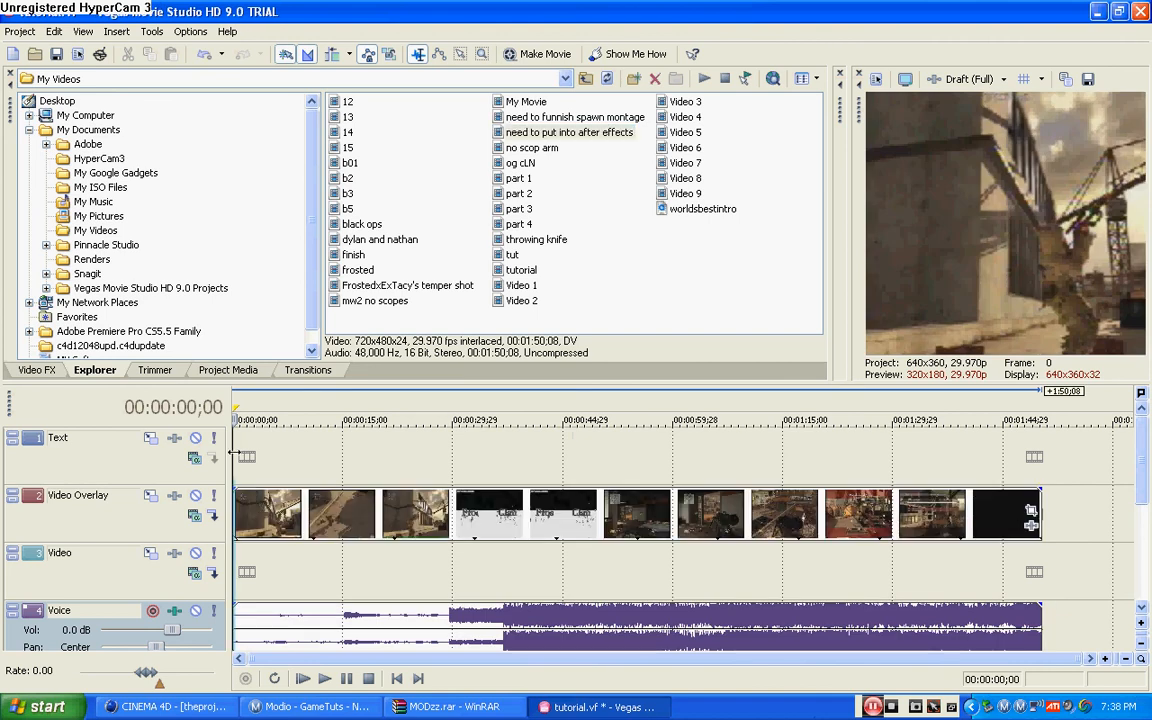
click(620, 480)
drag(620, 480, 623, 471)
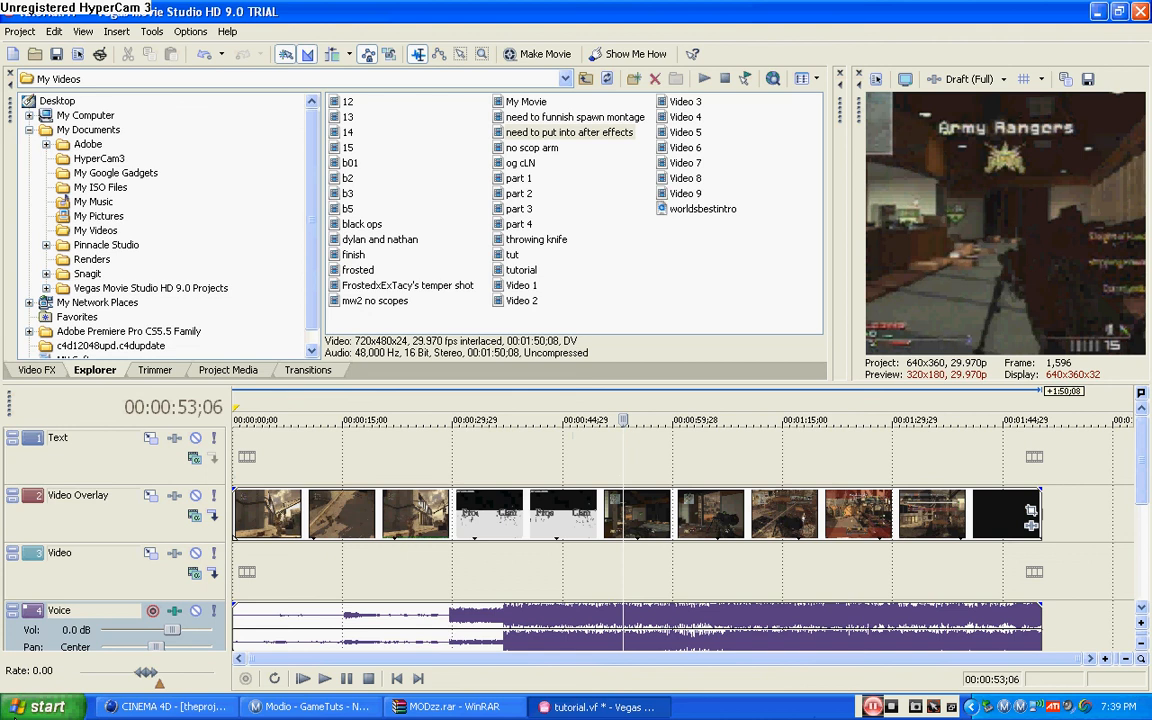
Bring up My Documents from the Start menu and restore its window beside the editor
click(30, 707)
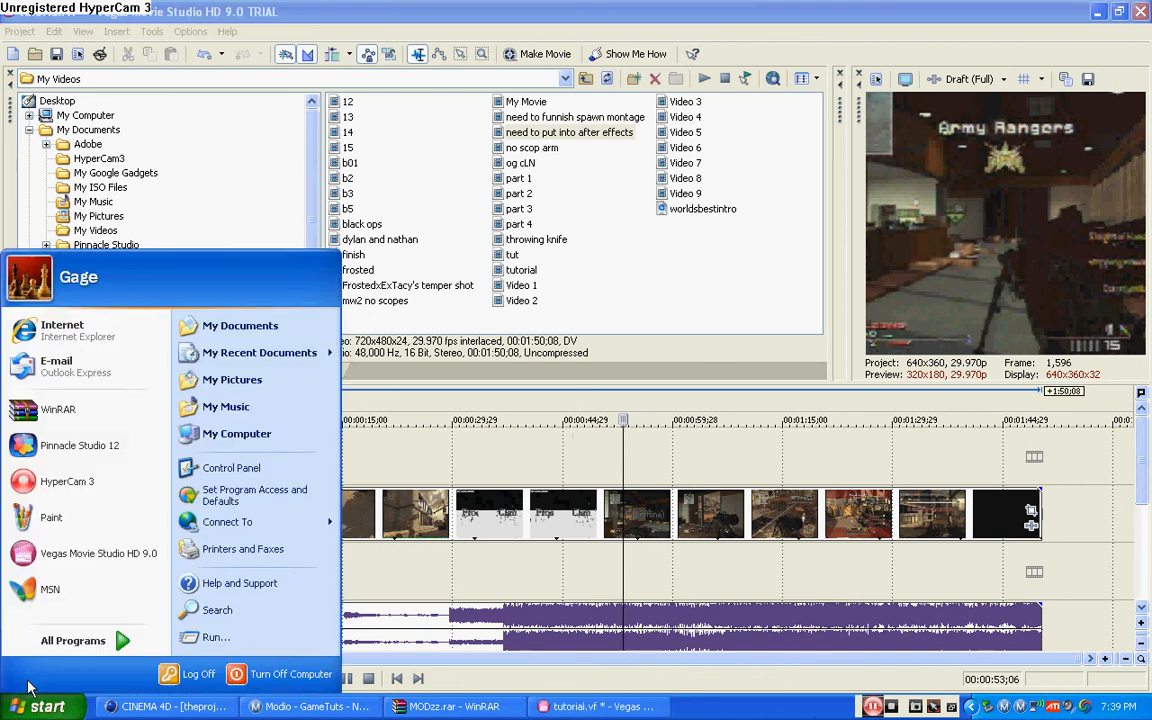
click(230, 330)
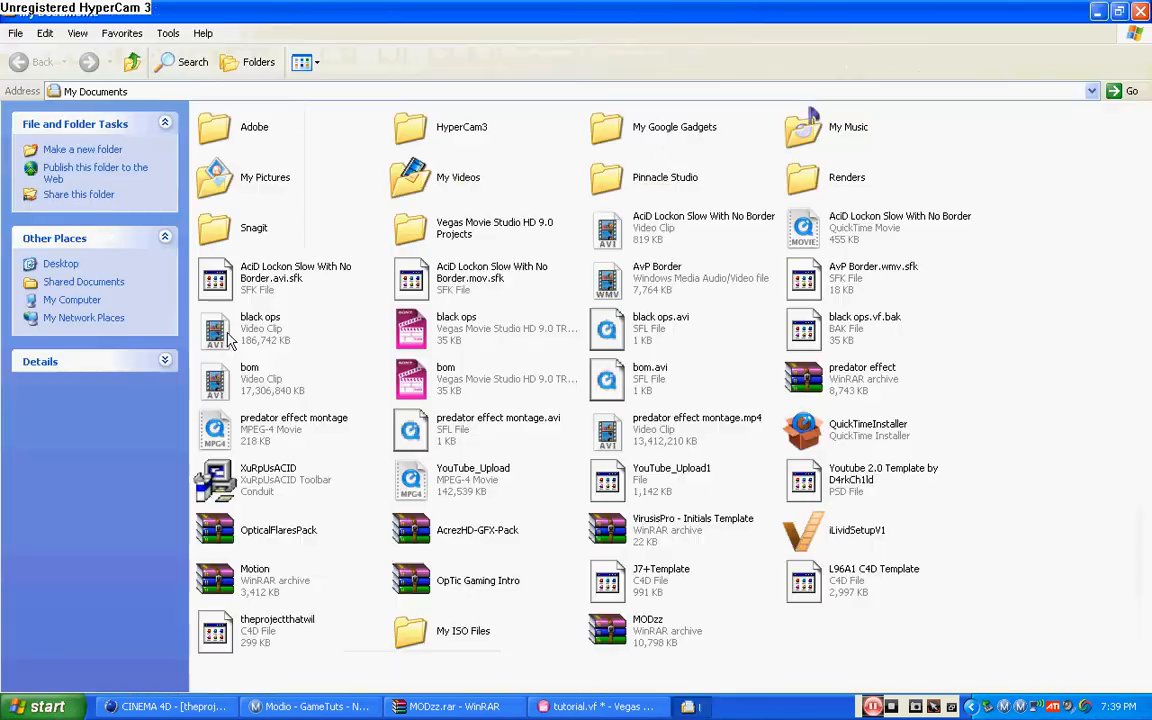
click(1120, 12)
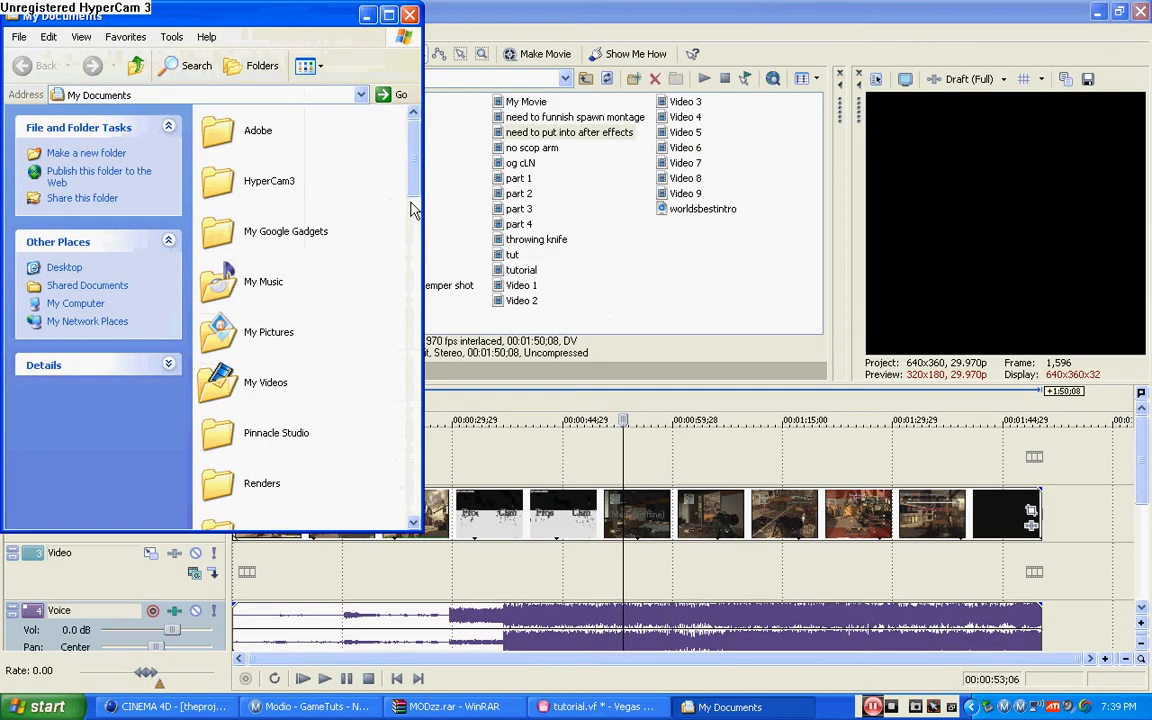
mouse_move(413, 150)
mouse_down()
mouse_move(402, 375)
mouse_move(411, 497)
mouse_move(411, 286)
mouse_up()
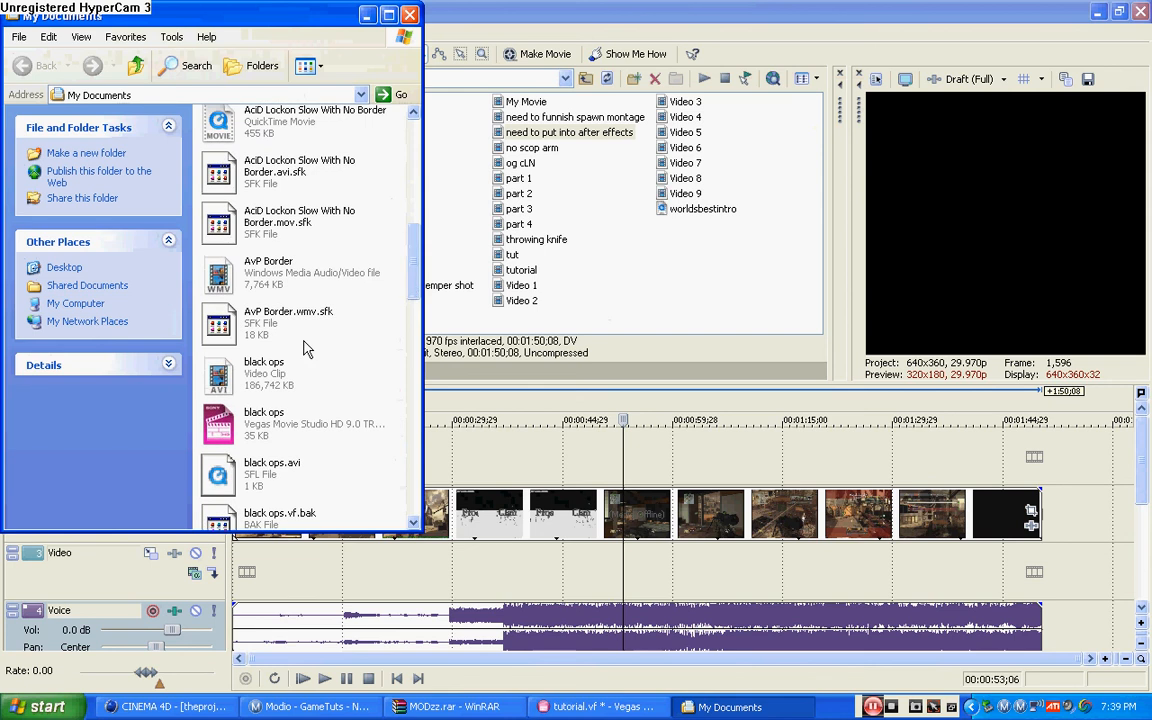
Drop 'AciD Lockon Slow With No Border' onto the Text track near 50 seconds and close Explorer
click(320, 125)
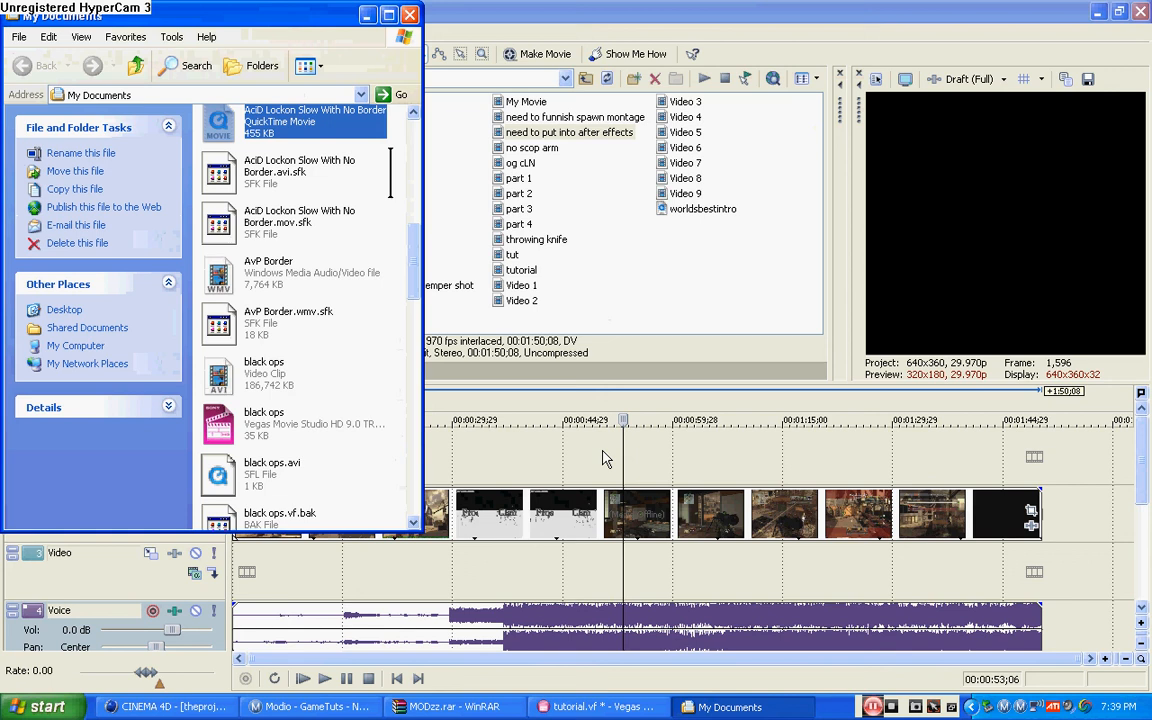
drag(608, 462, 606, 462)
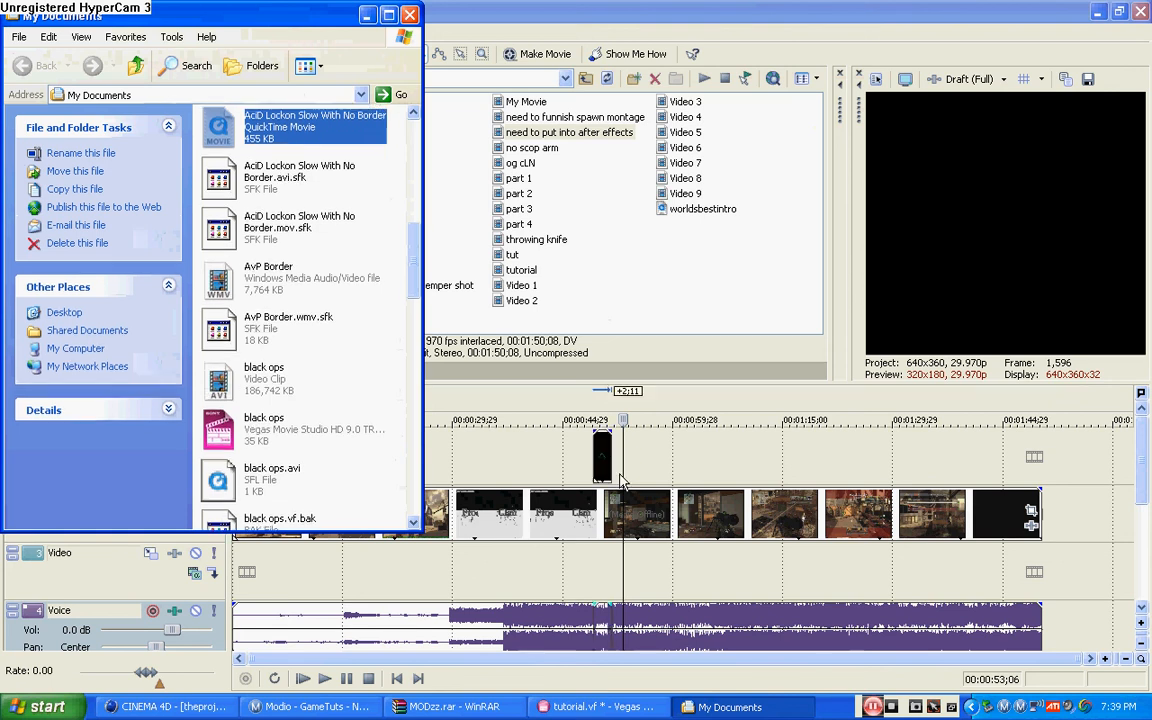
click(410, 14)
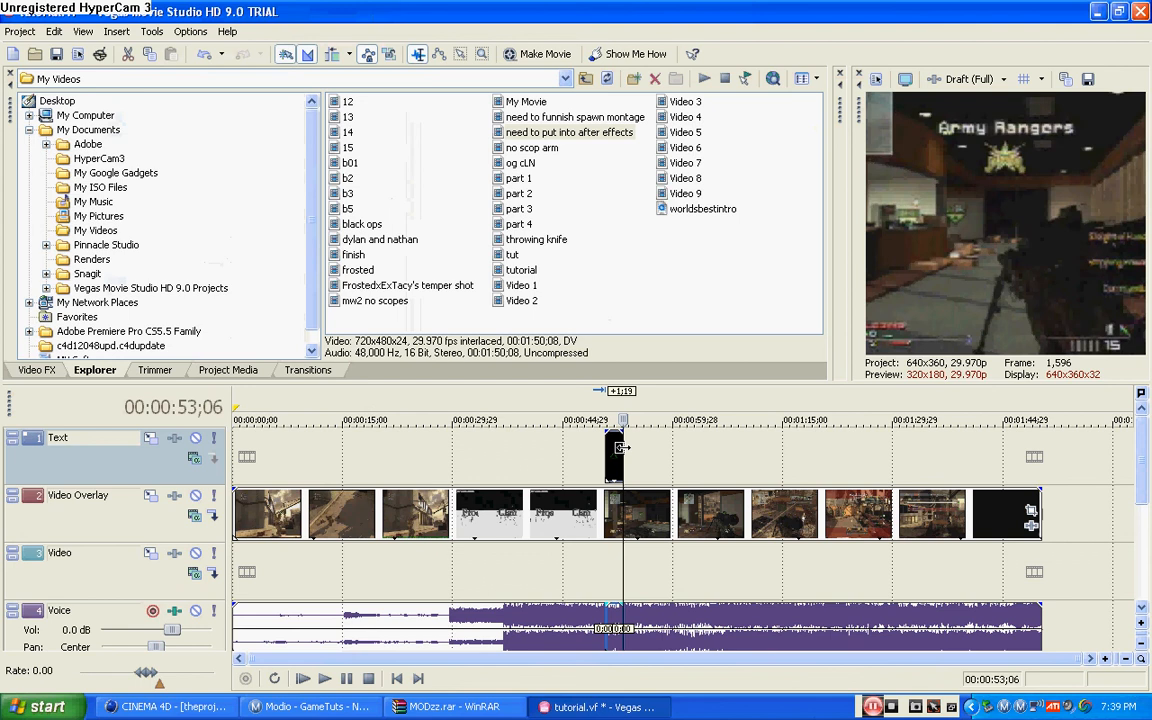
click(616, 556)
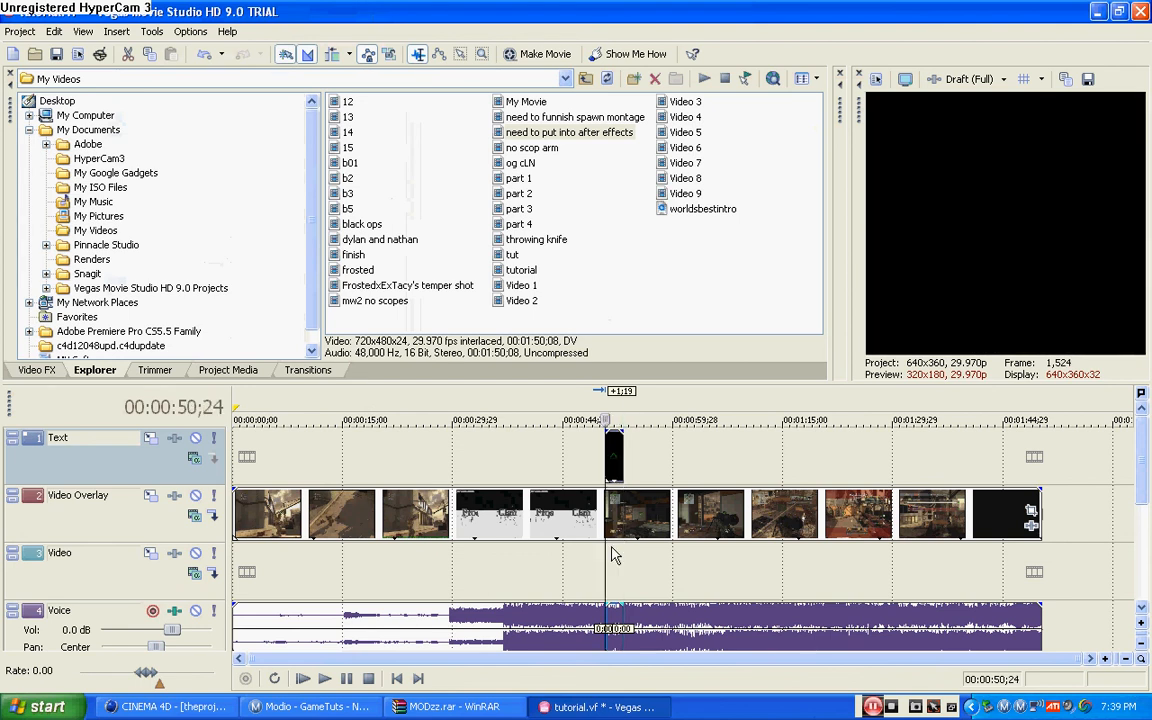
click(302, 679)
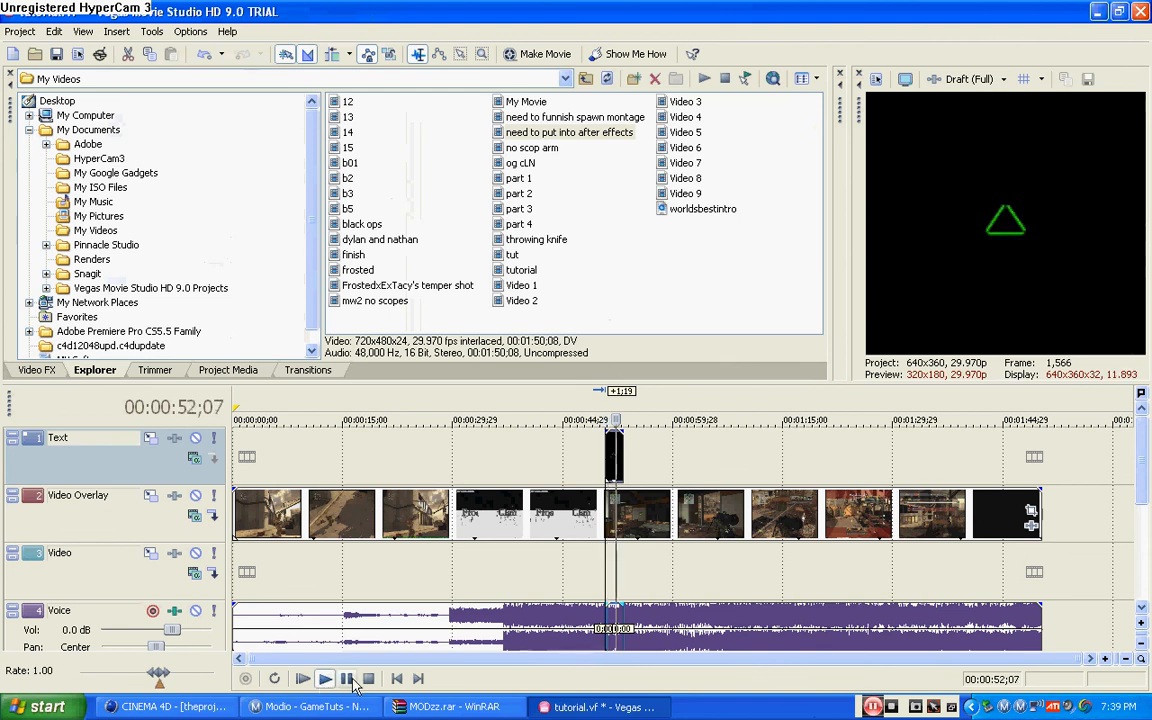
click(348, 679)
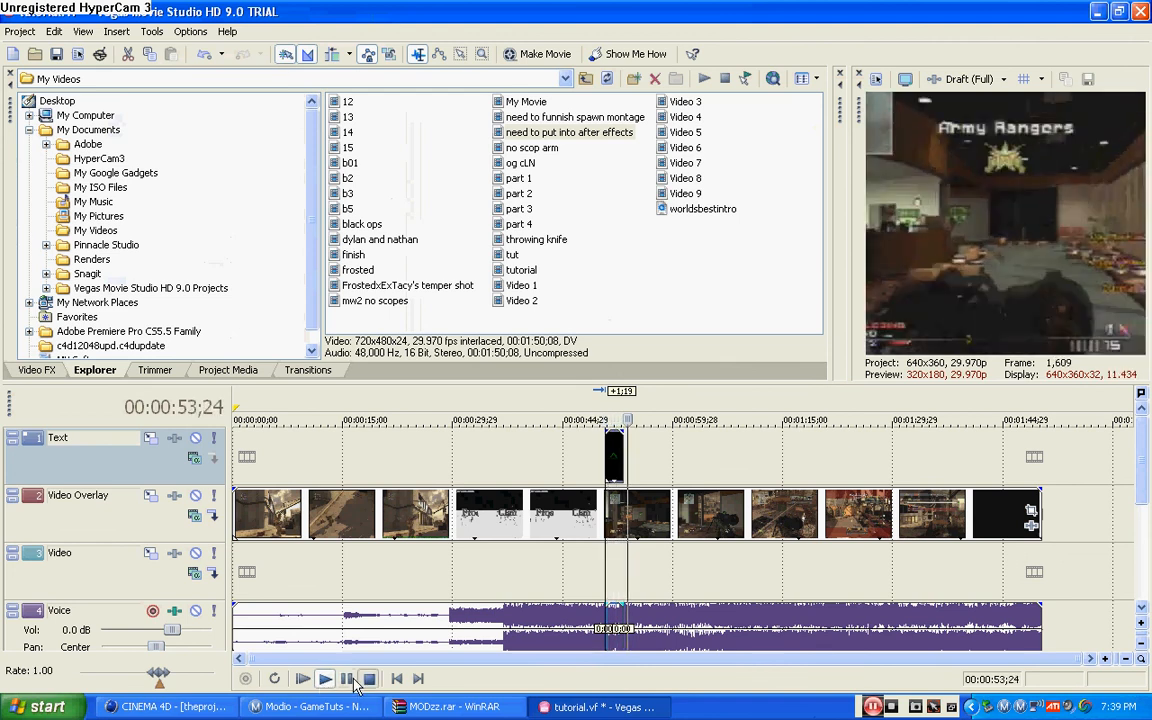
click(362, 680)
click(348, 679)
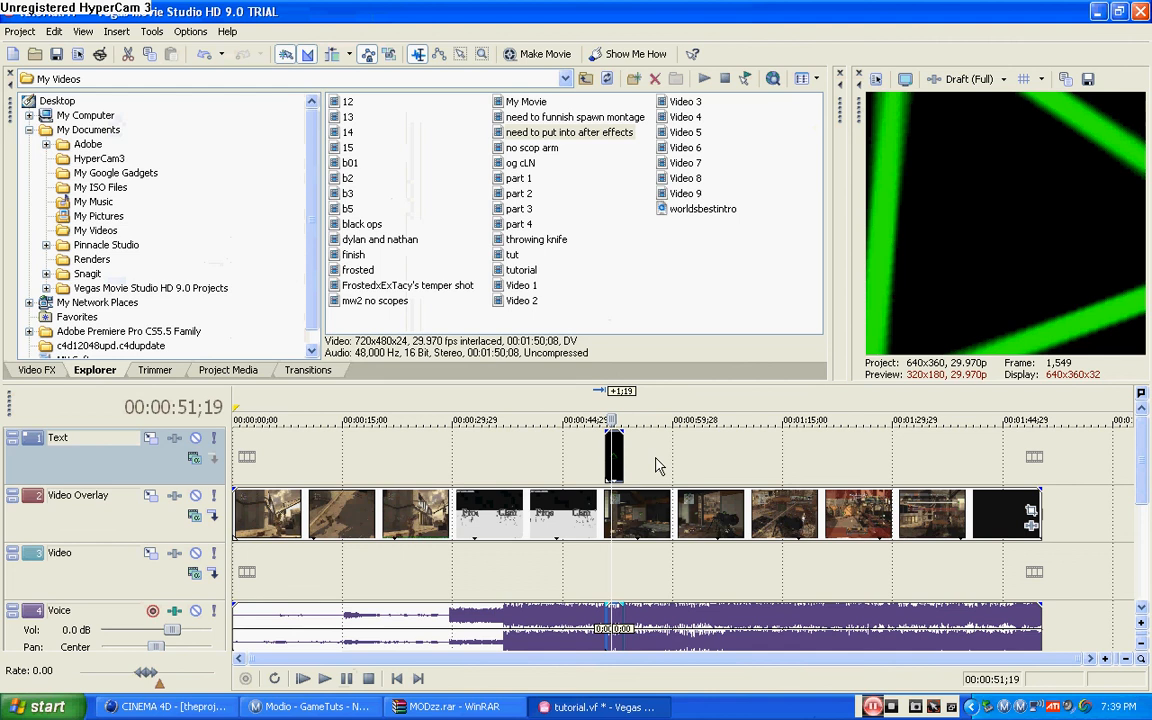
click(610, 452)
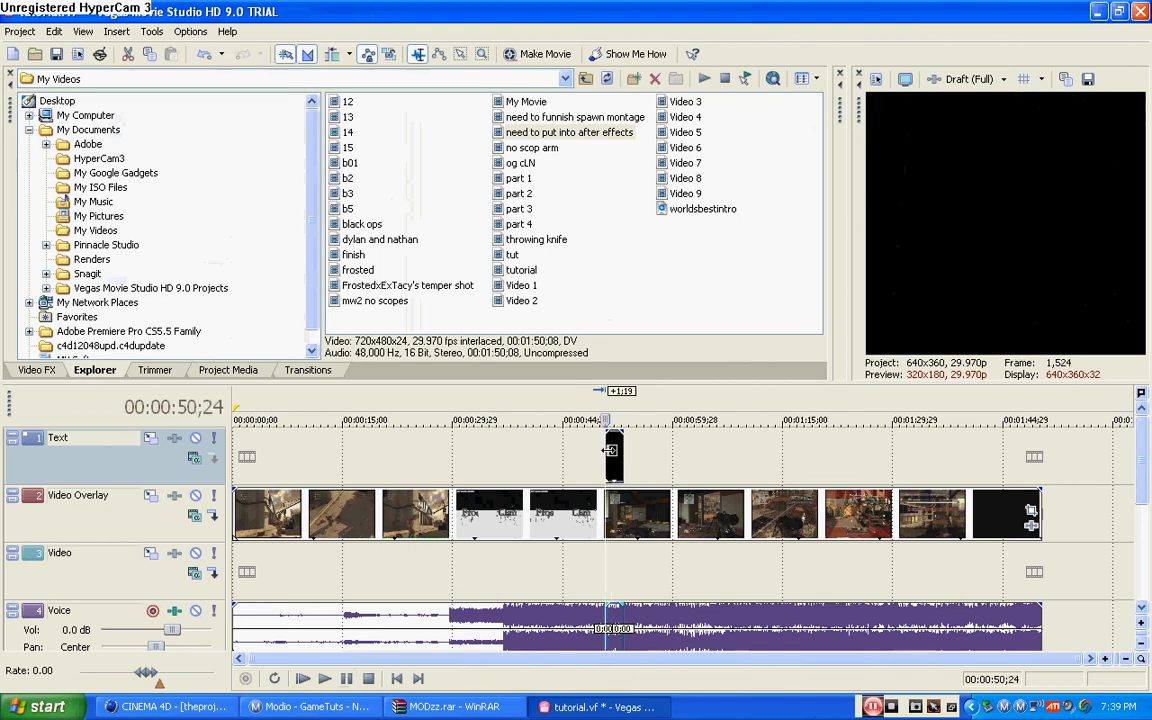
Apply the Chroma Keyer Blue Screen preset to the lock-on clip from the Video FX list
click(37, 370)
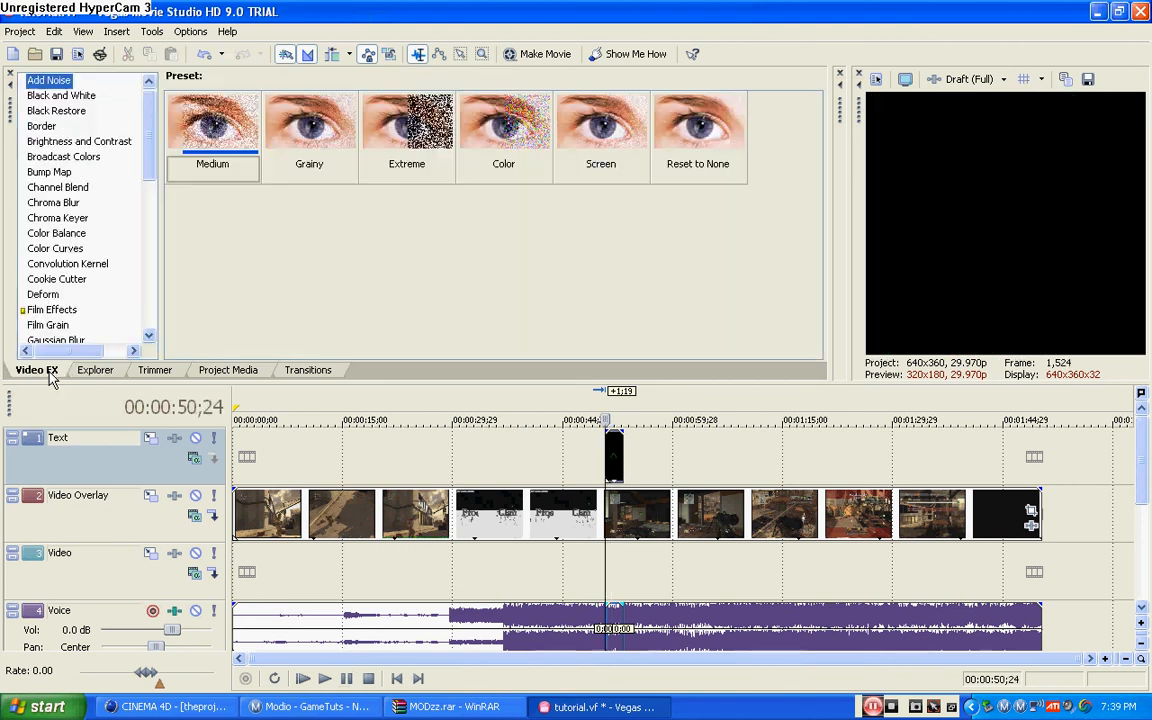
click(58, 218)
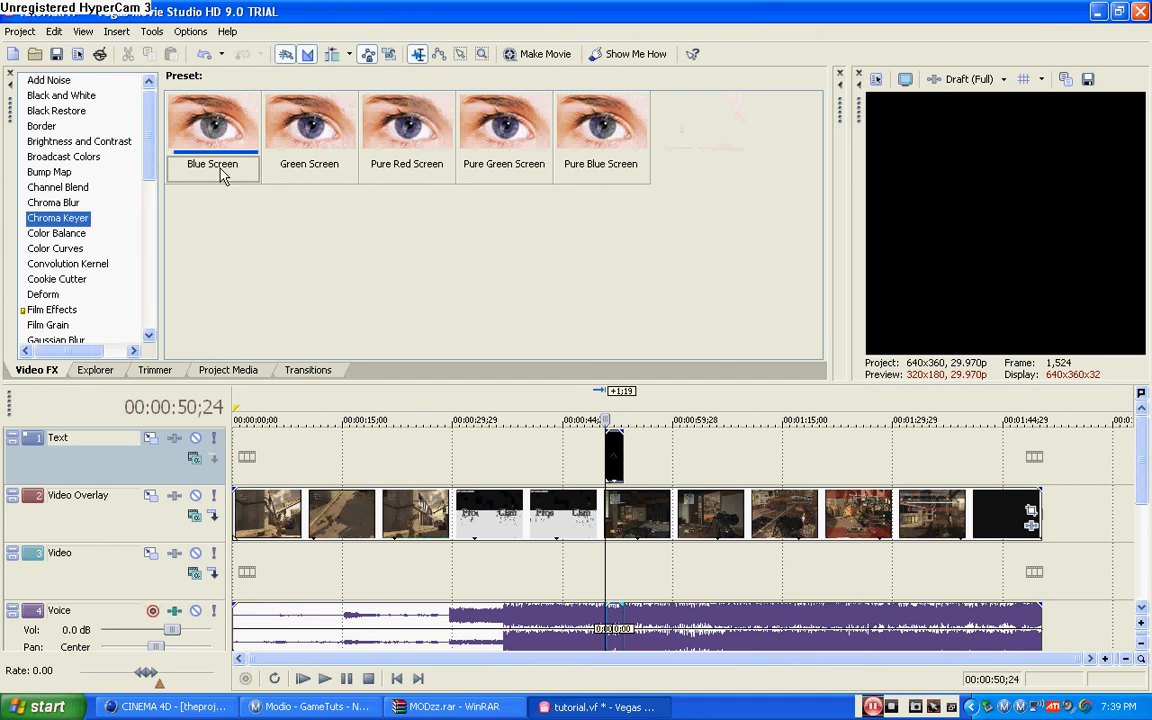
mouse_move(222, 172)
mouse_down()
mouse_move(241, 166)
mouse_move(628, 472)
mouse_move(617, 458)
mouse_up()
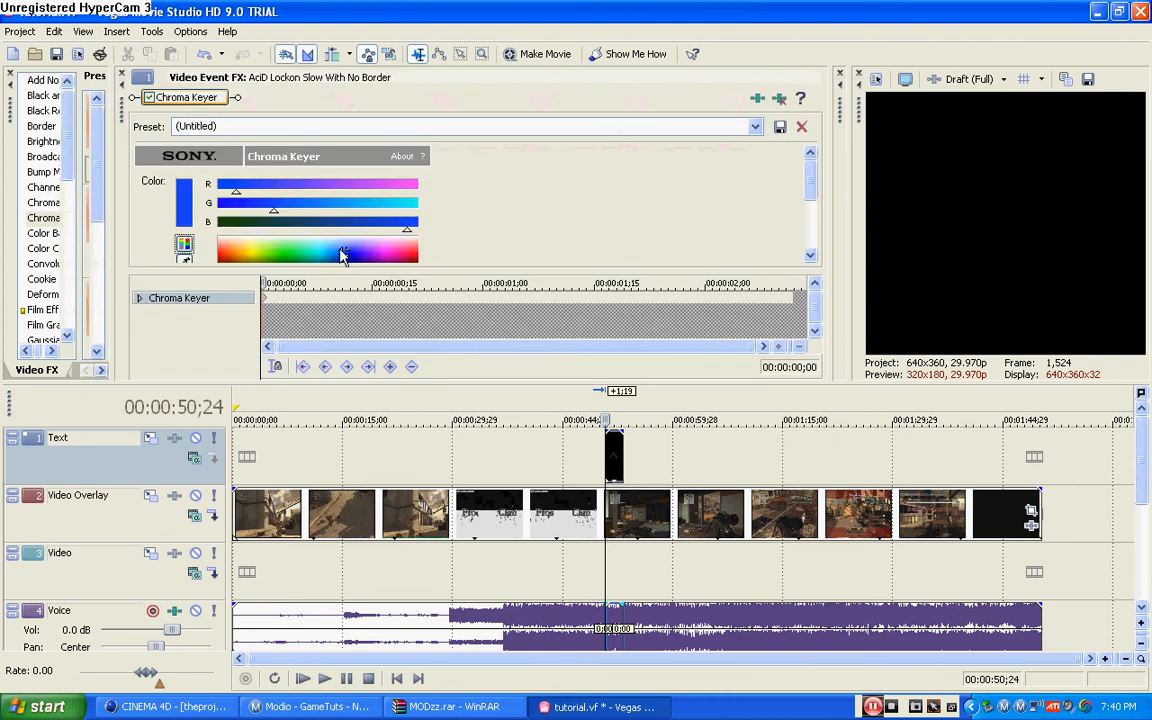
Set the Chroma Keyer key colour to black and close the effect settings
click(341, 248)
click(345, 259)
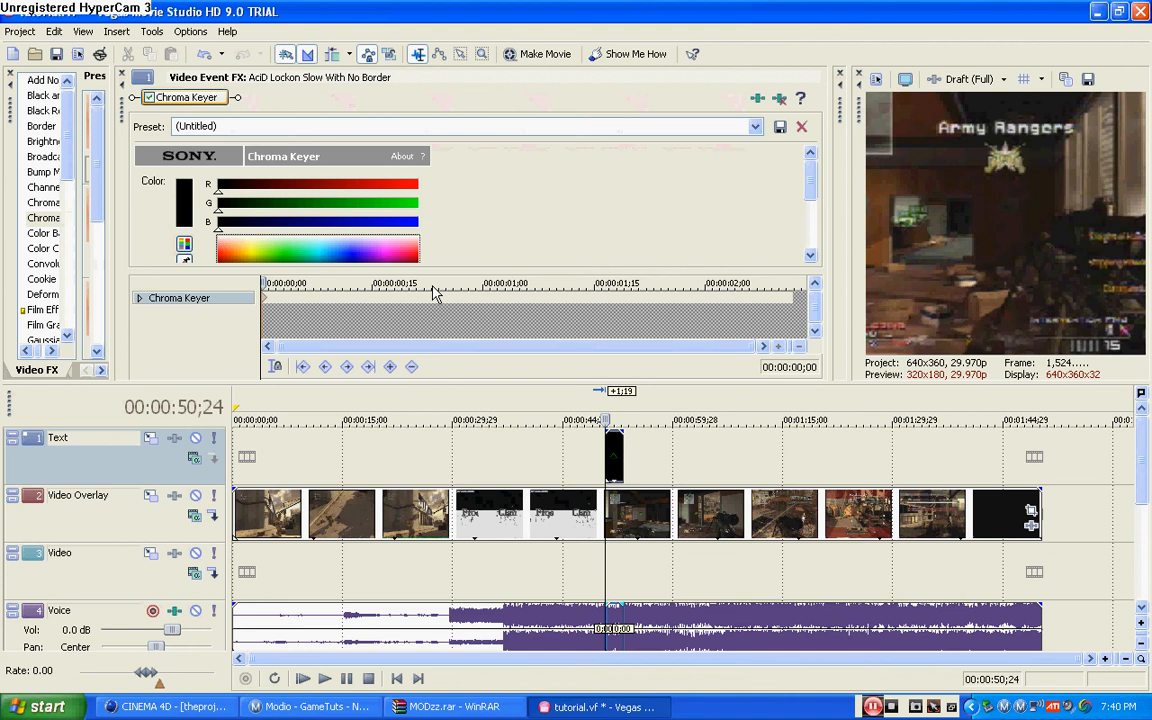
drag(810, 180, 812, 242)
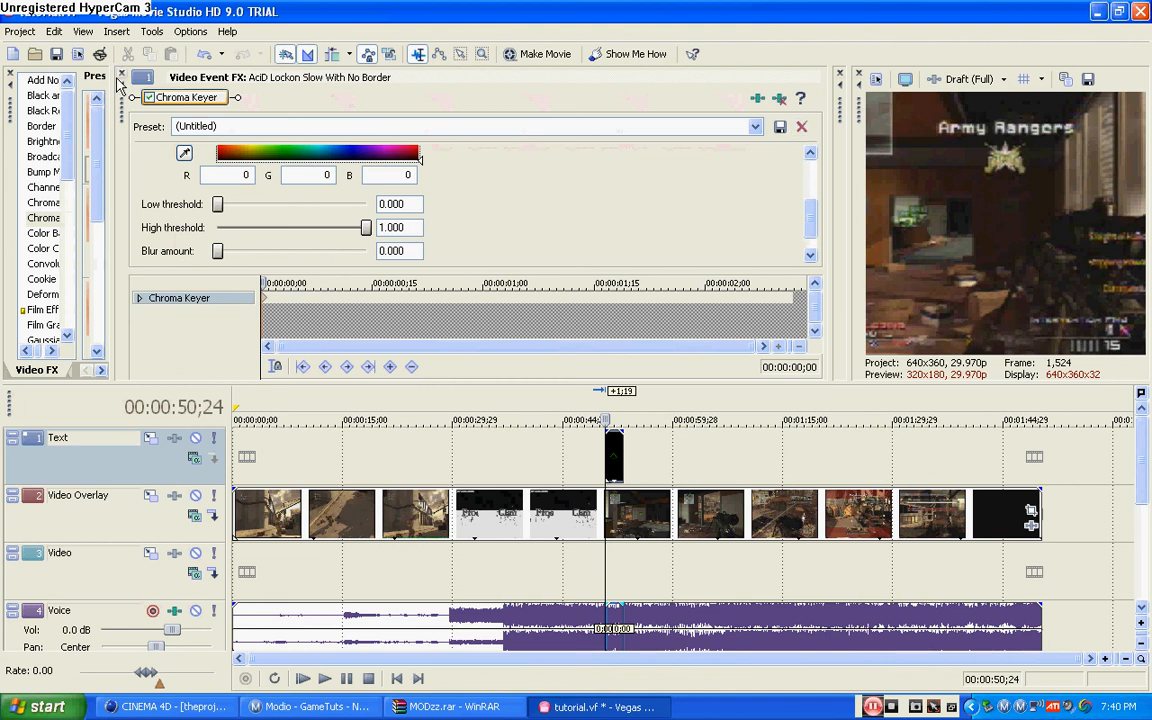
click(120, 78)
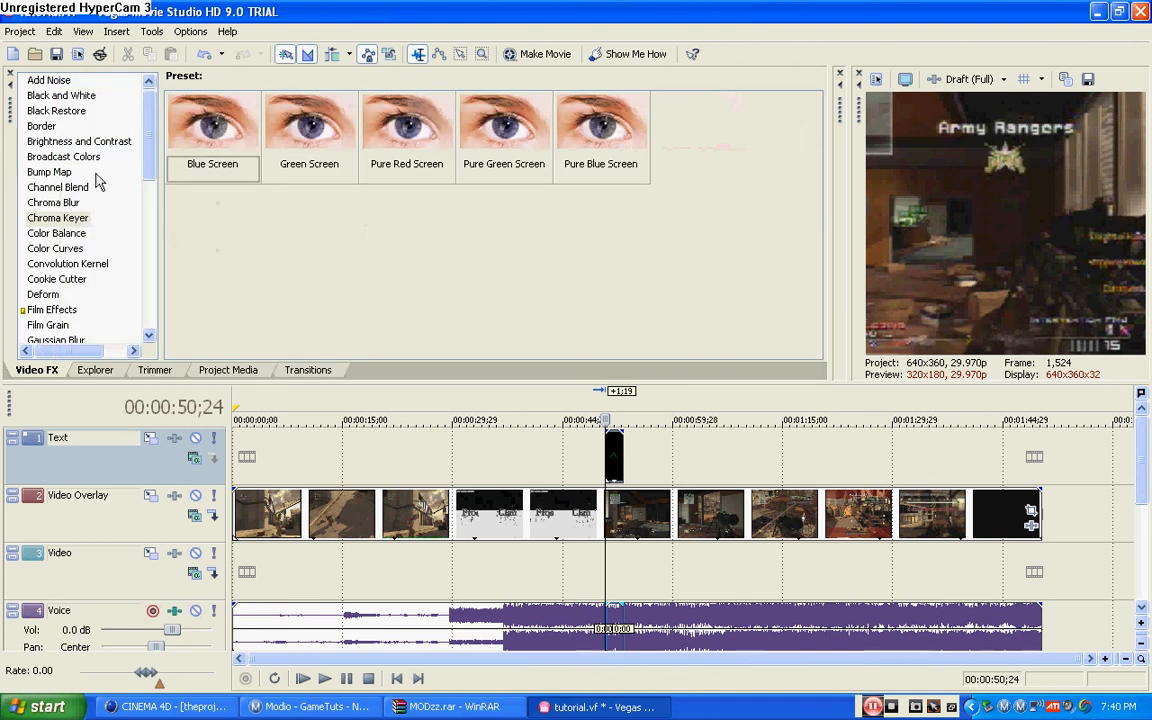
Browse Chroma Blur, Channel Blend and Color Balance presets, settling on the Channel Blend presets
click(58, 202)
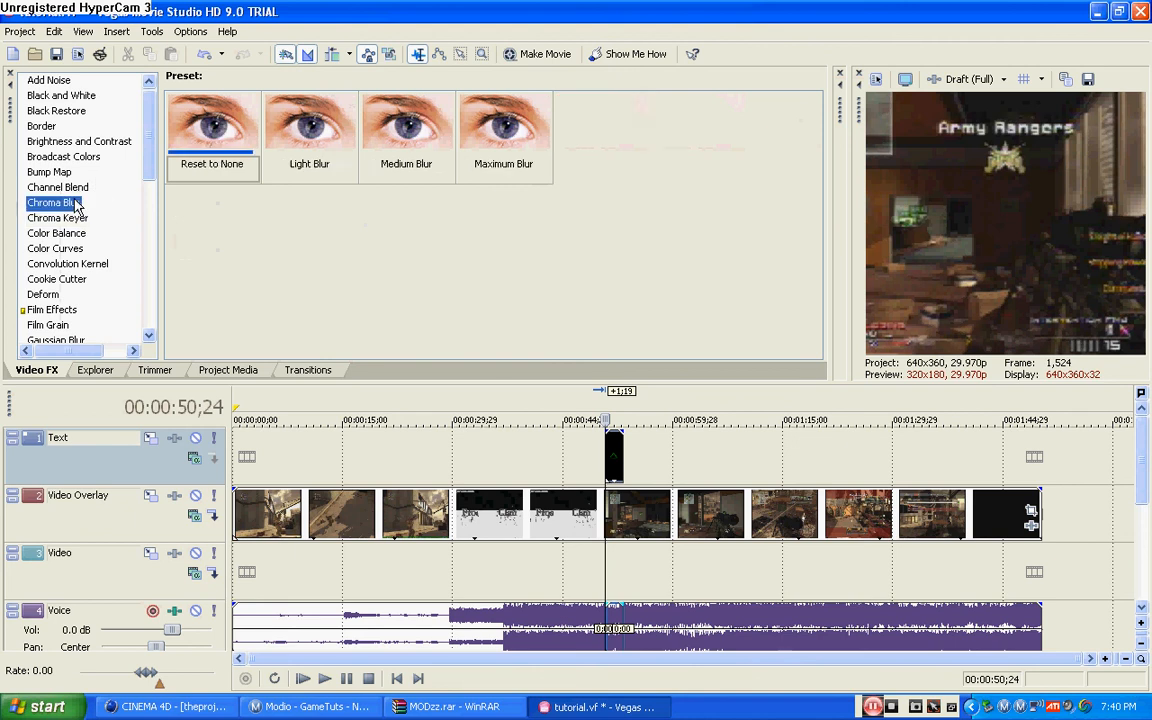
click(58, 187)
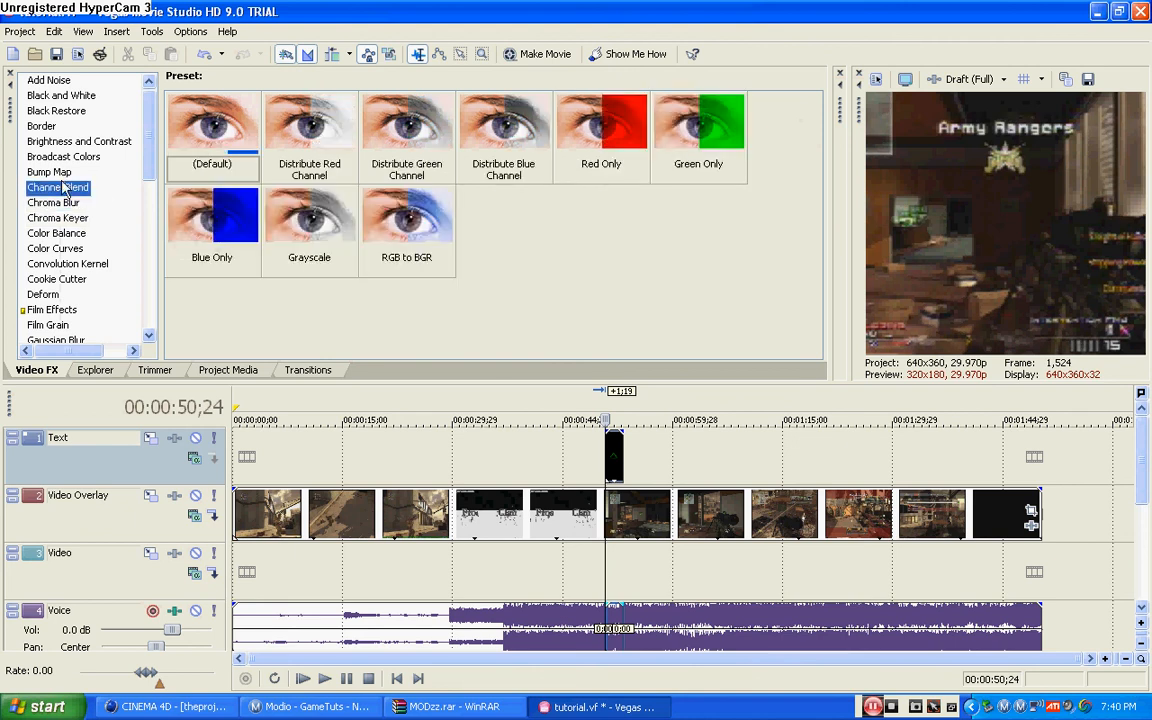
click(57, 233)
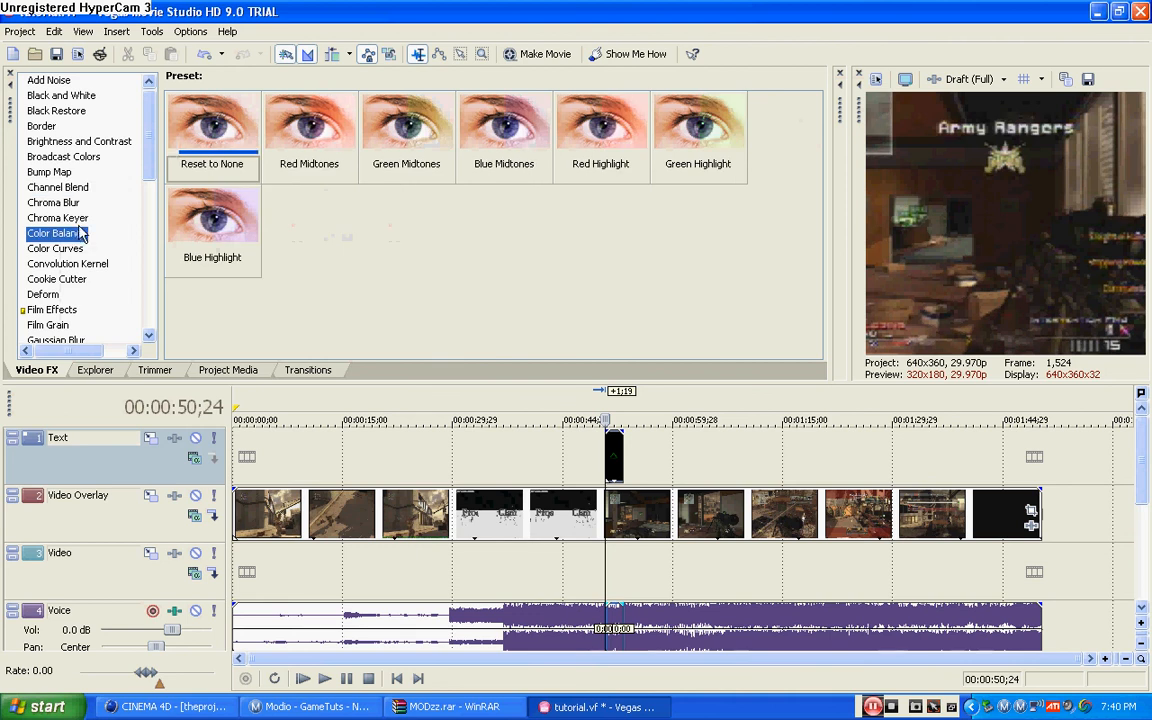
click(54, 203)
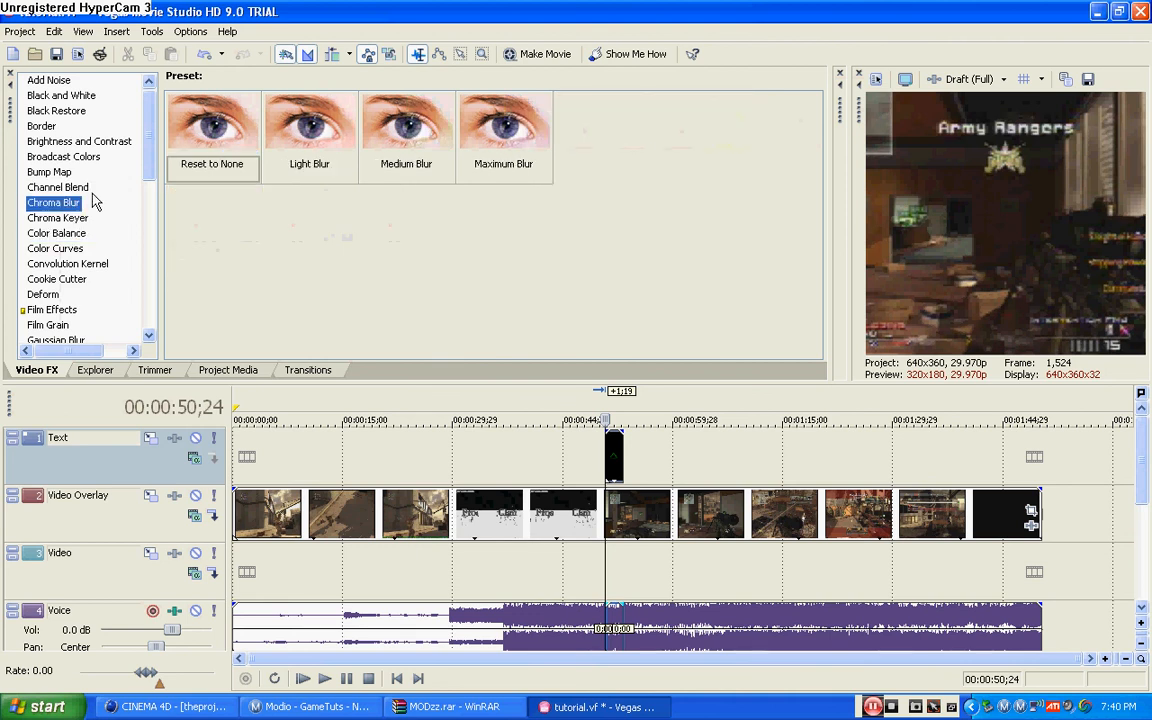
click(80, 187)
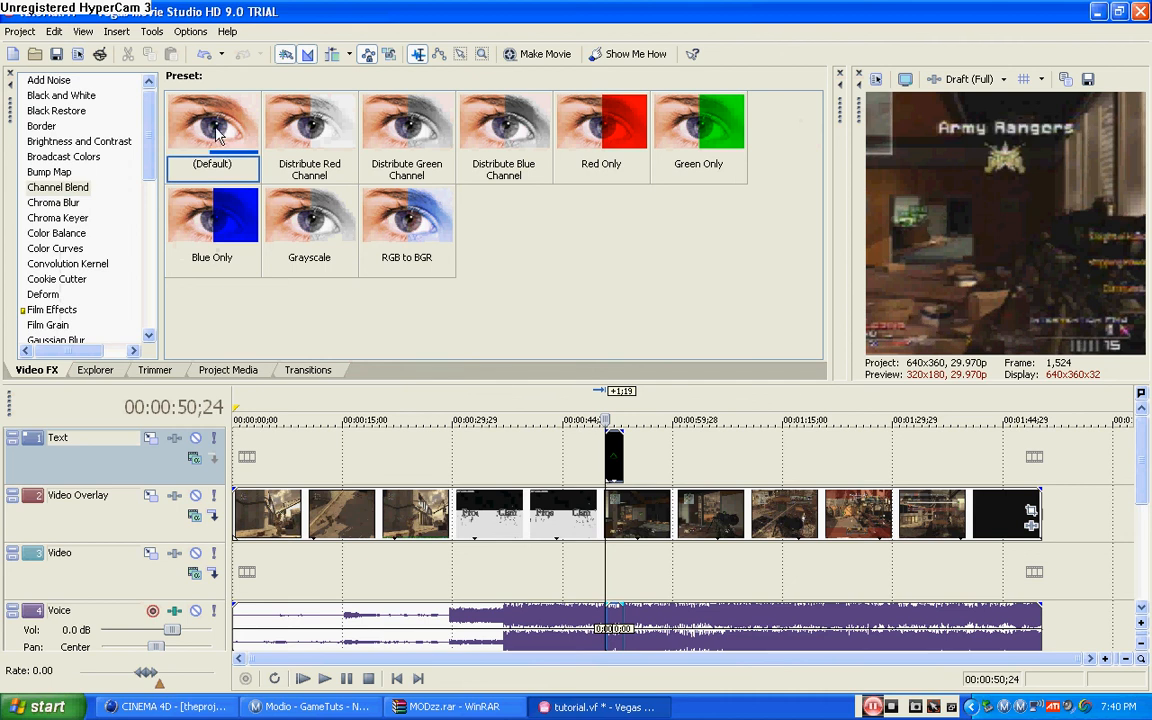
Apply the Red Only Channel Blend preset and zero the red row's G, B and A multipliers
drag(603, 165, 616, 455)
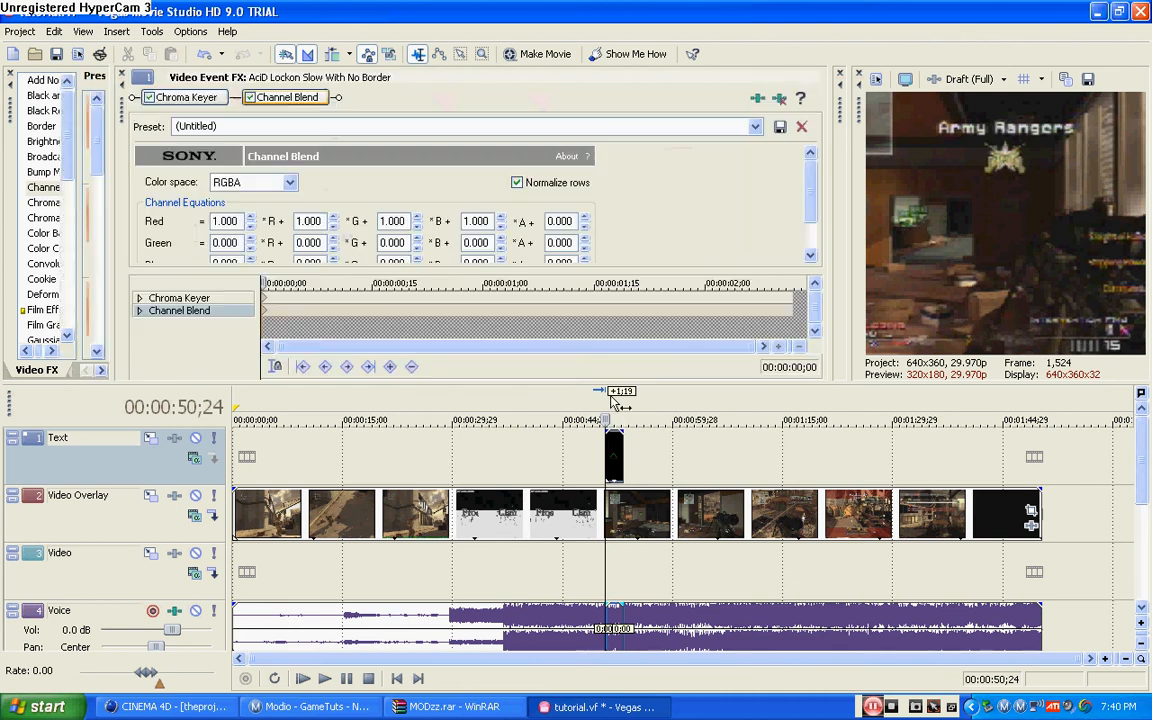
double_click(310, 221)
text(0)
key(Tab)
text(0)
key(Tab)
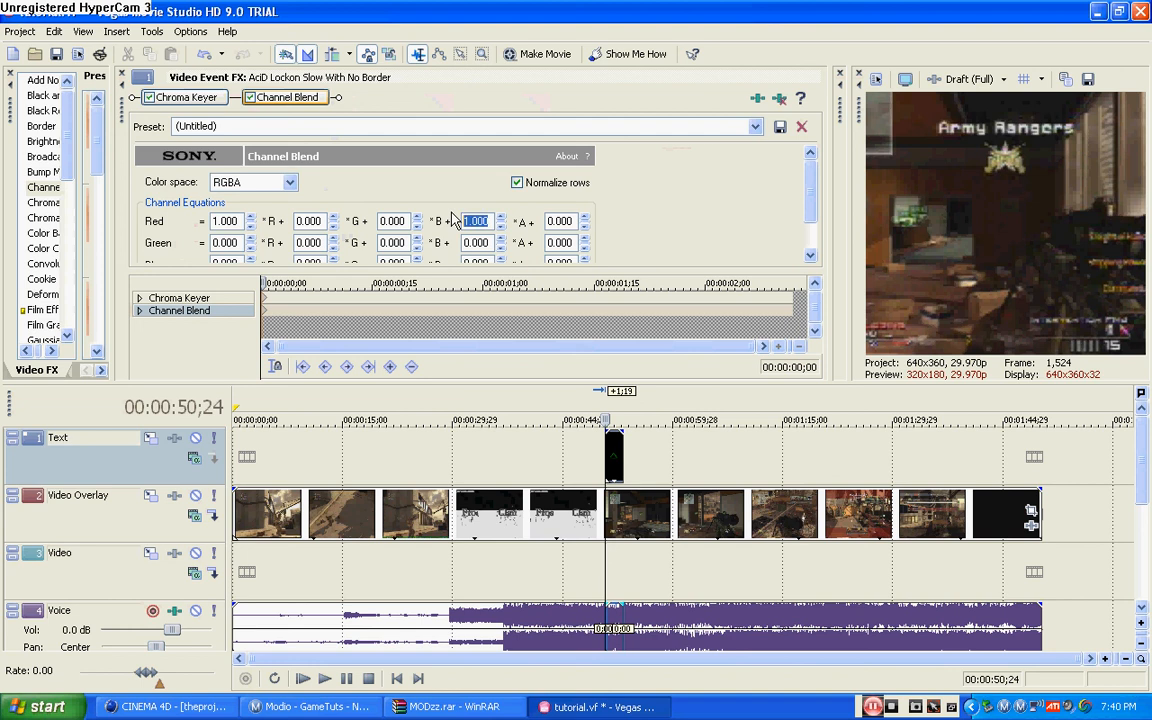
text(0)
key(Tab)
text(0)
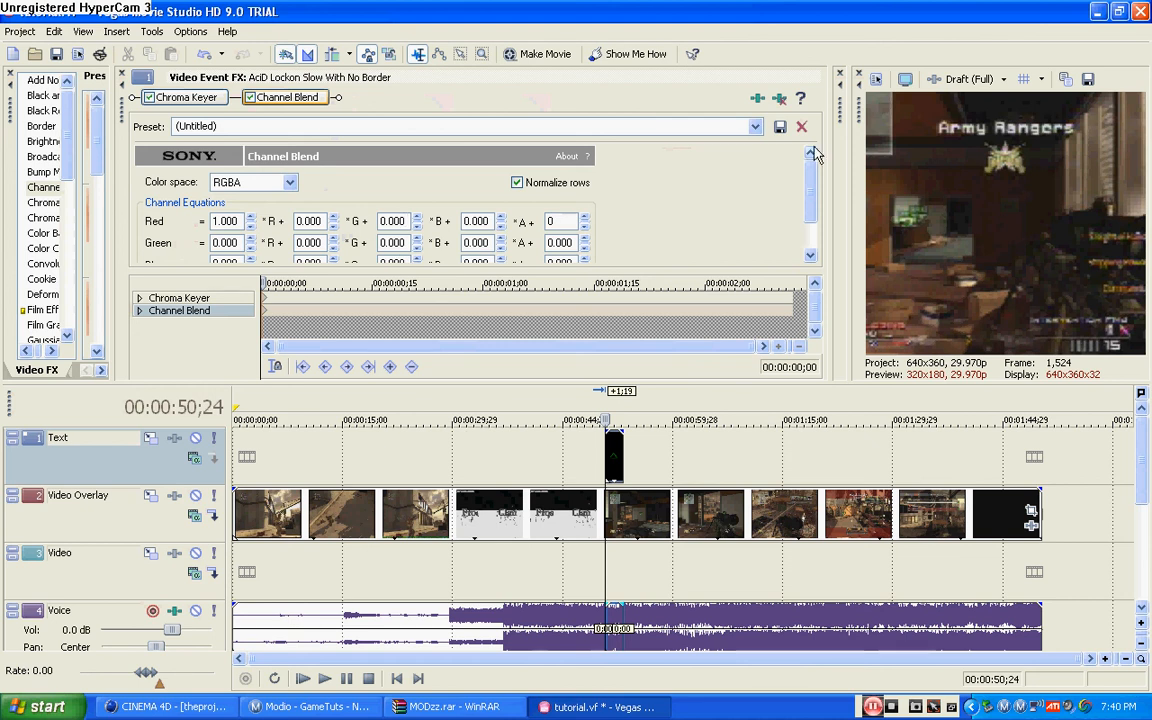
Close the effect settings, play the gameplay and nudge the lock-on clip toward the kill moment
click(122, 77)
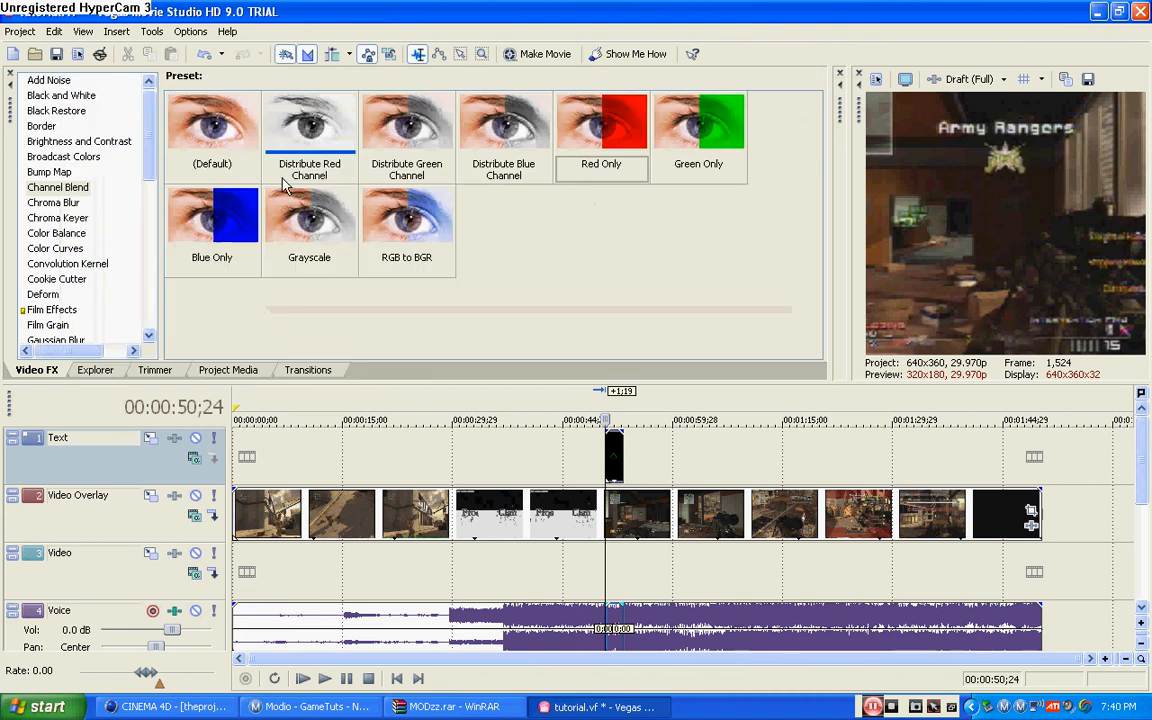
click(325, 679)
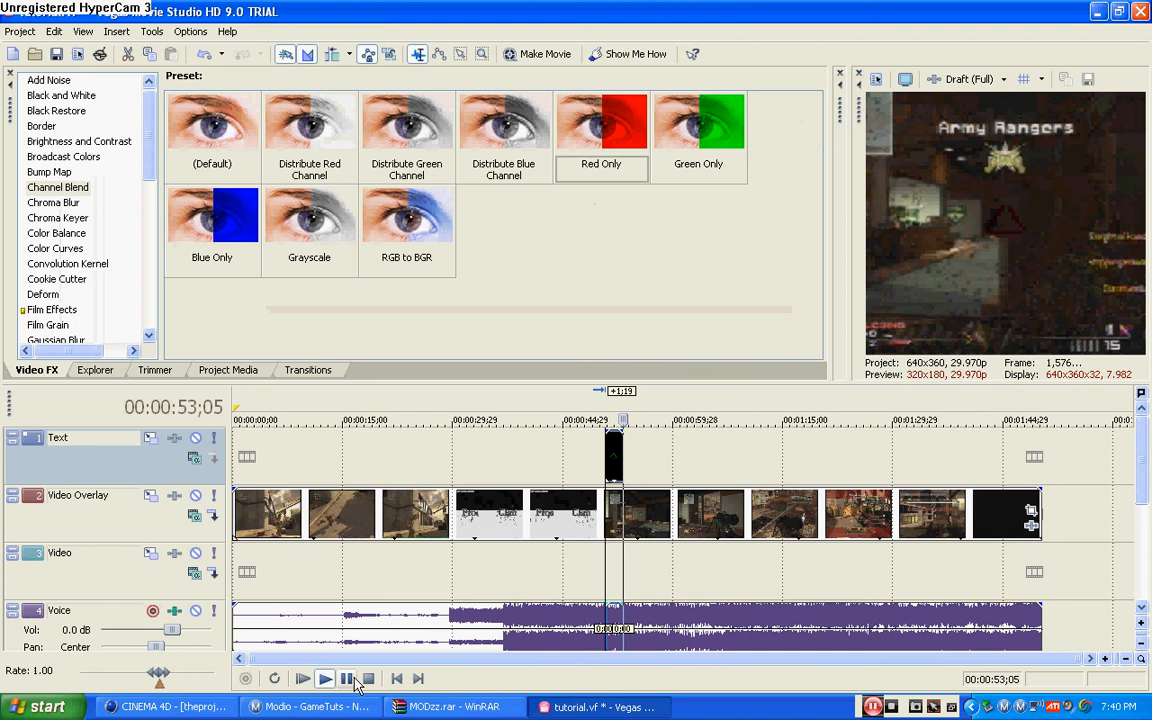
click(350, 679)
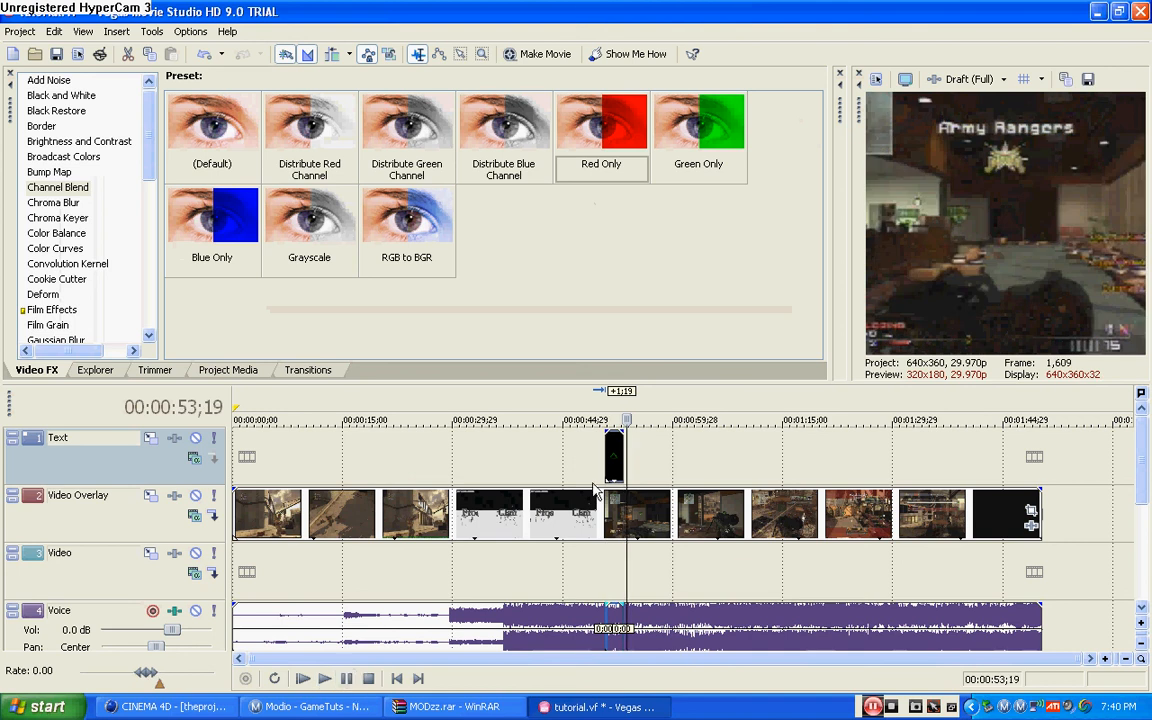
drag(614, 455, 630, 455)
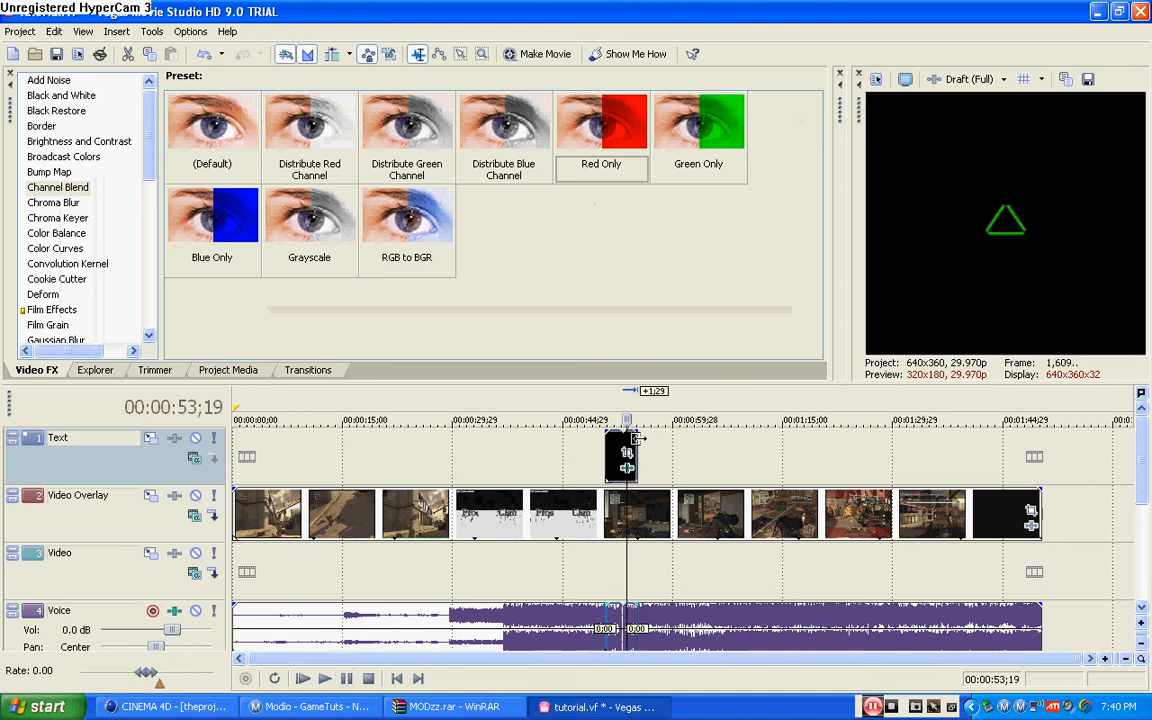
click(632, 440)
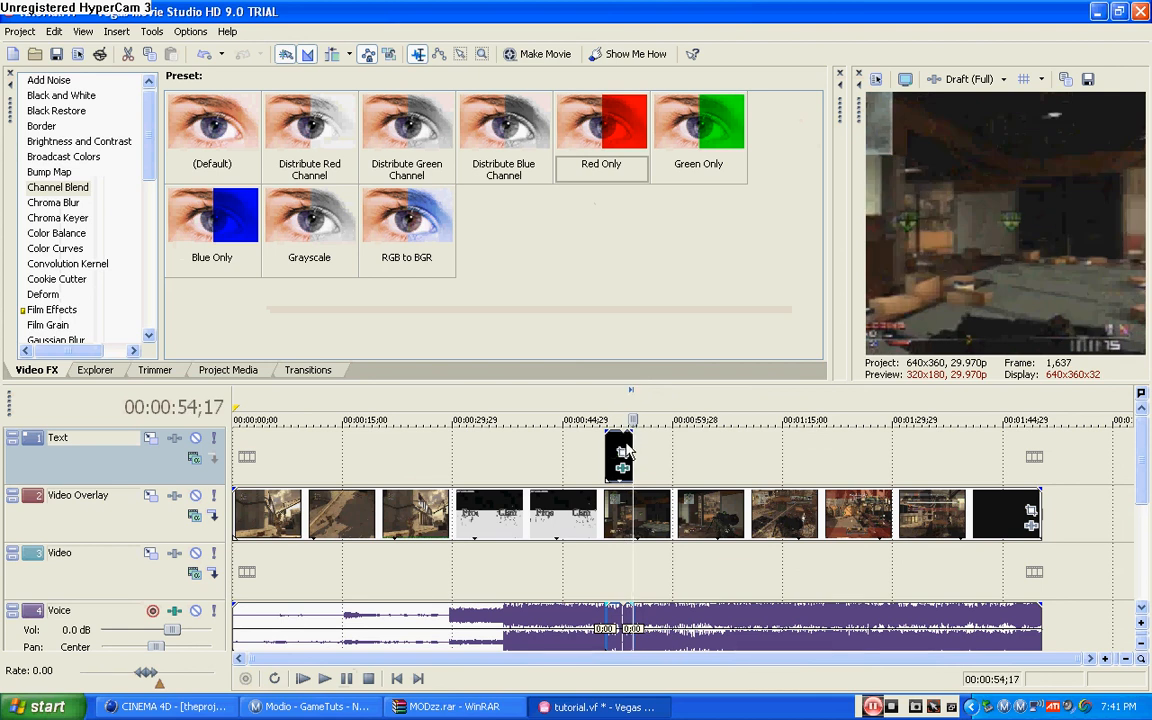
mouse_move(627, 450)
mouse_down()
mouse_move(603, 448)
mouse_move(618, 443)
mouse_up()
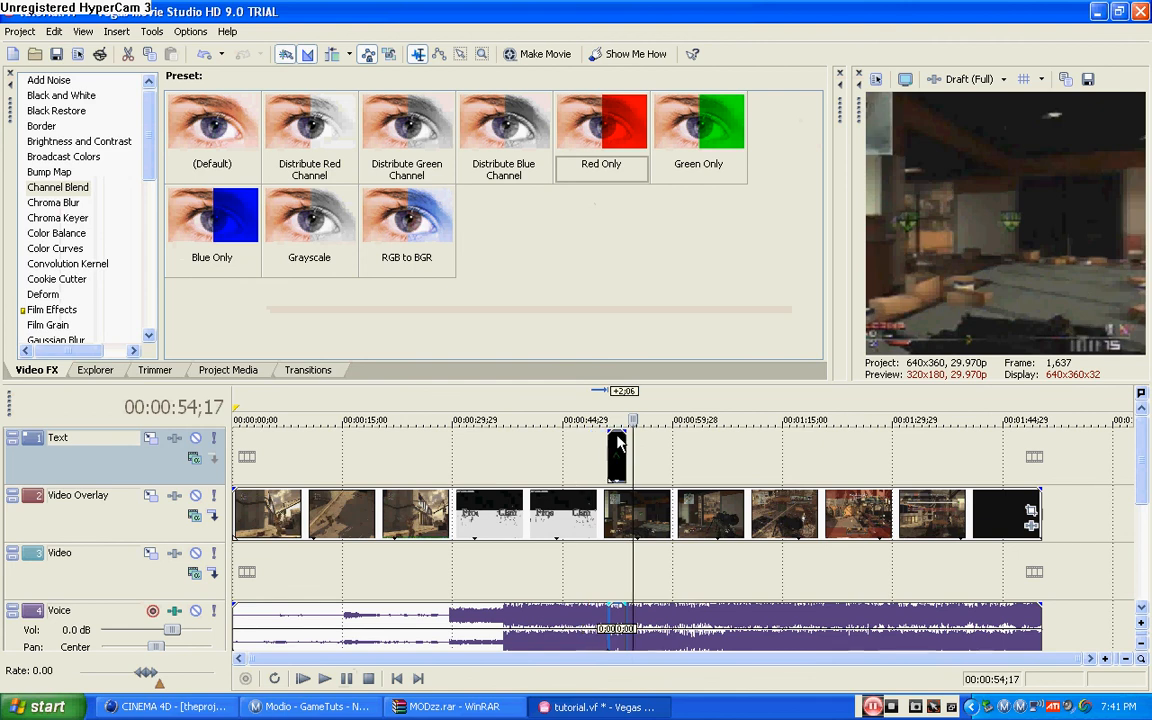
Scrub to the kill, set the playhead at the overlay's start and play through to confirm alignment
click(643, 433)
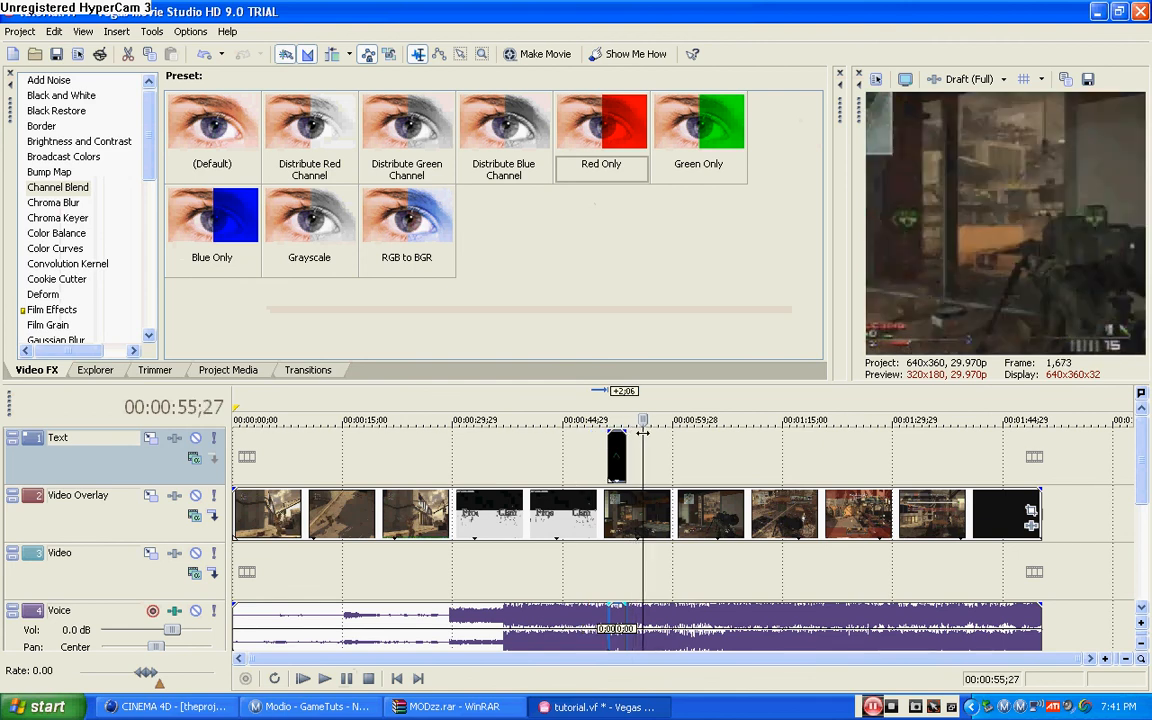
mouse_move(643, 433)
mouse_down()
mouse_move(626, 447)
mouse_move(640, 449)
mouse_up()
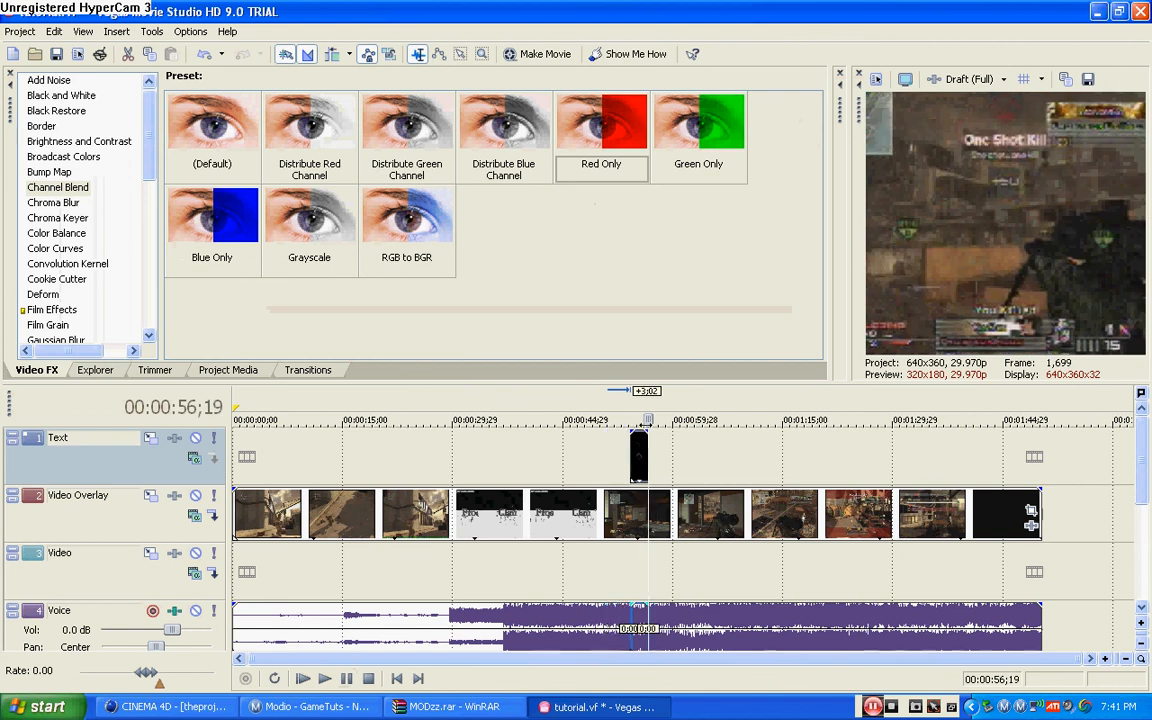
click(636, 470)
click(627, 470)
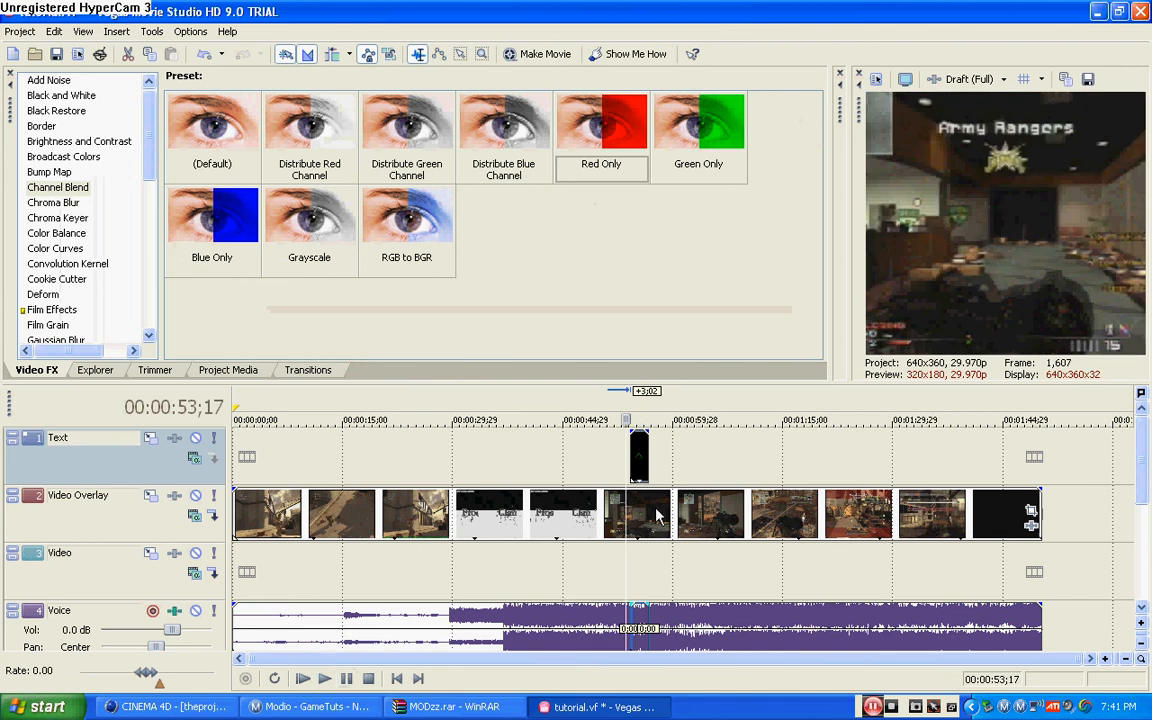
click(325, 679)
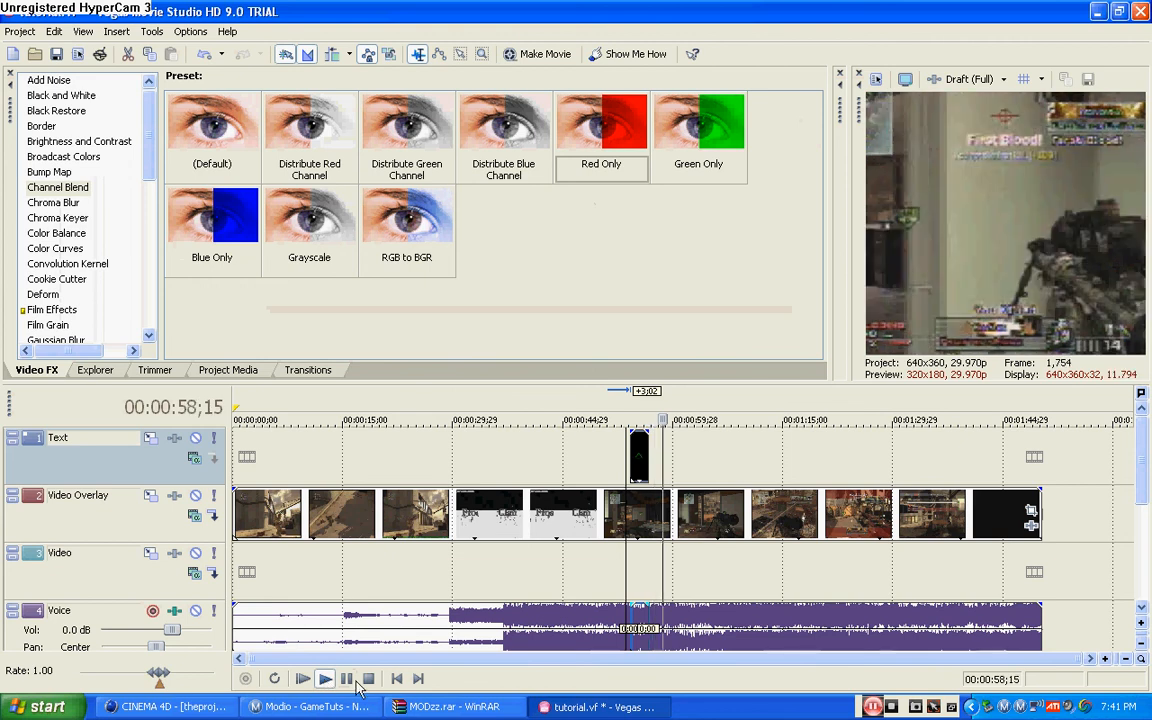
click(347, 679)
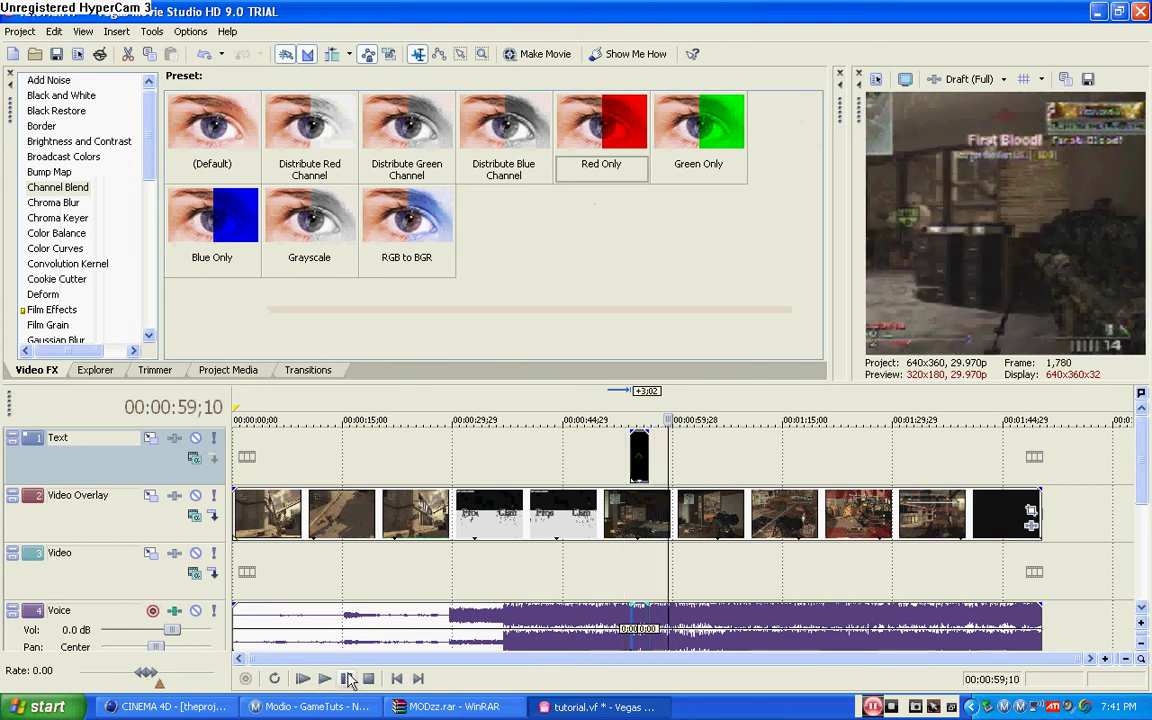
Ctrl-drag a copy of the lock-on clip along the Text track to the kill near 1:05
right_click(641, 459)
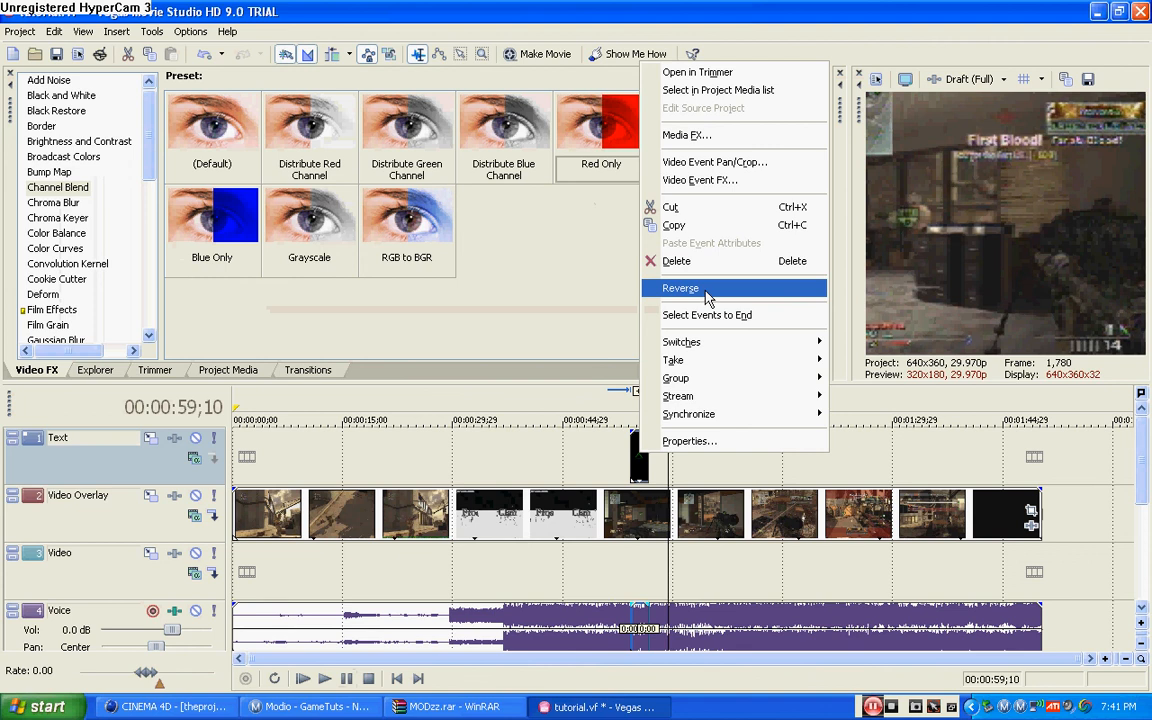
click(708, 295)
key(space)
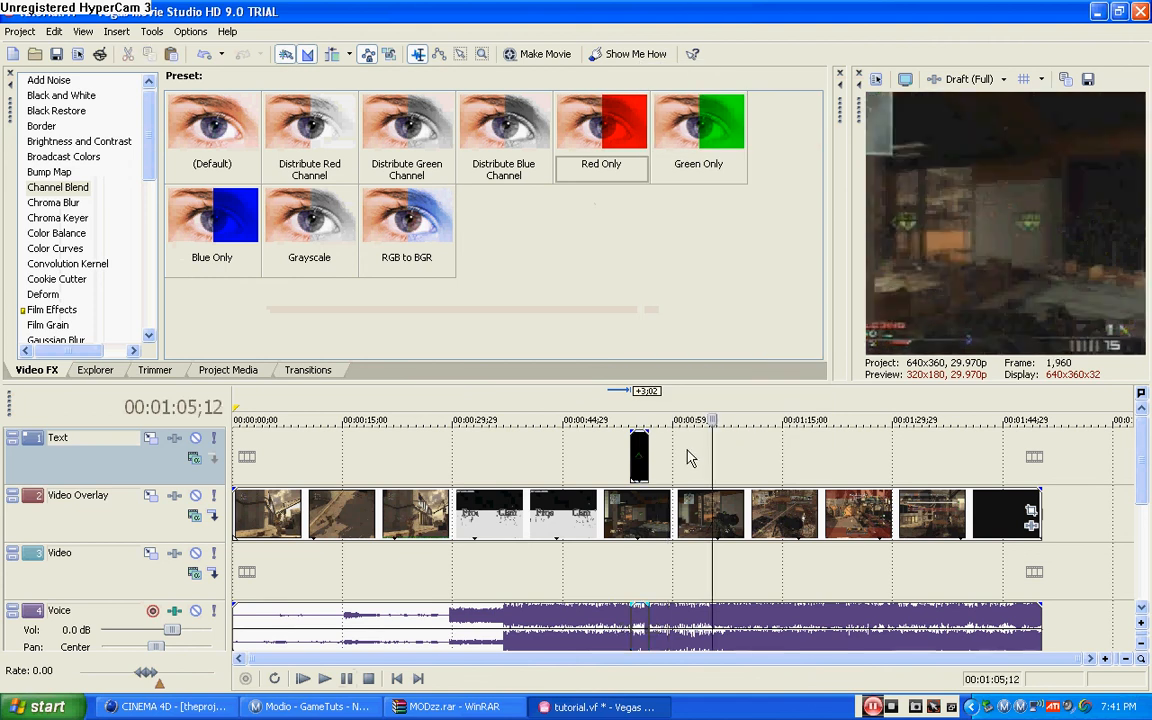
drag(641, 458, 722, 458)
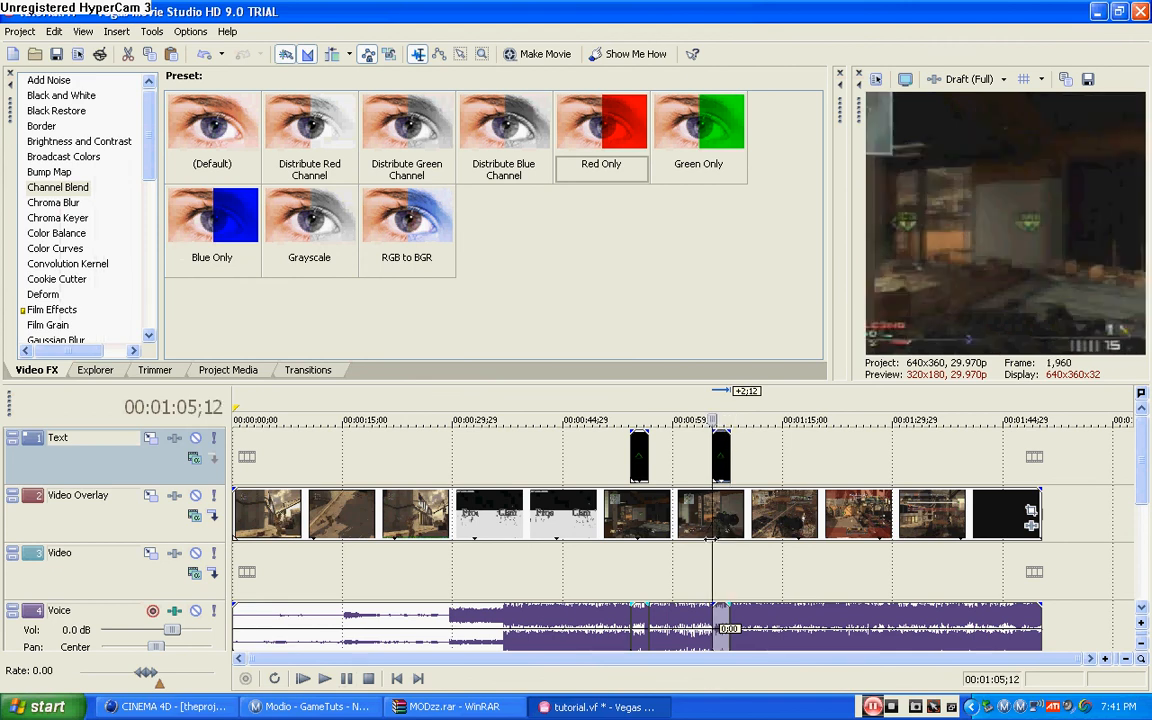
click(325, 679)
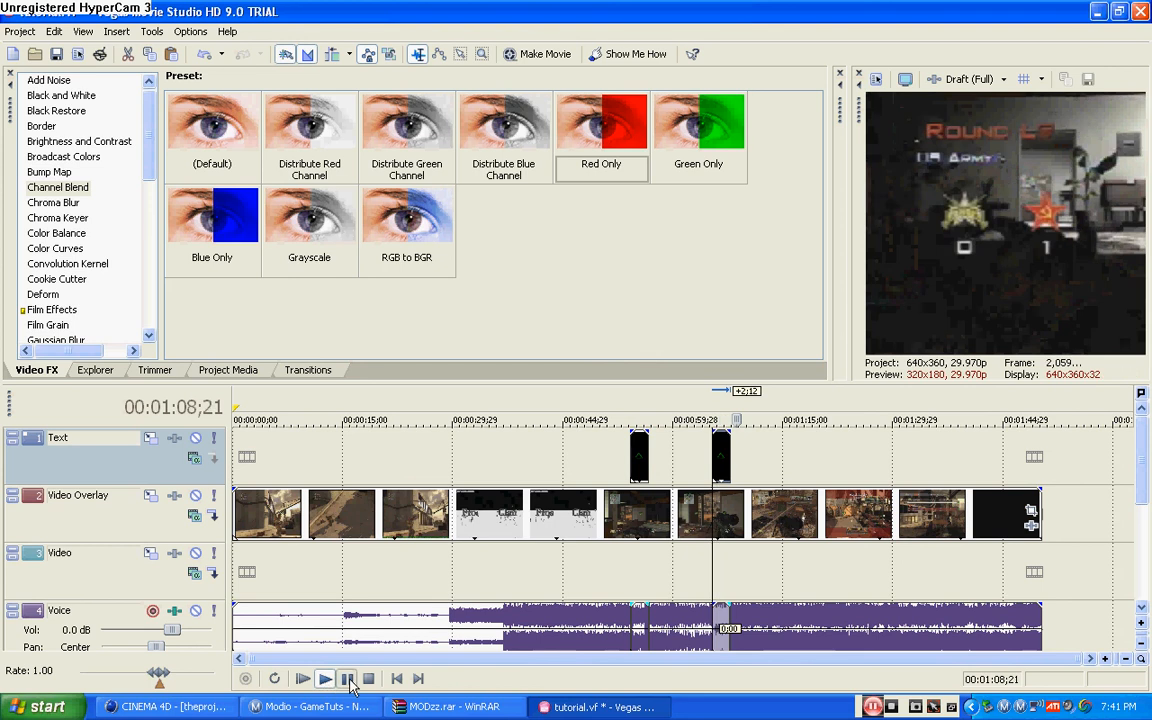
click(348, 679)
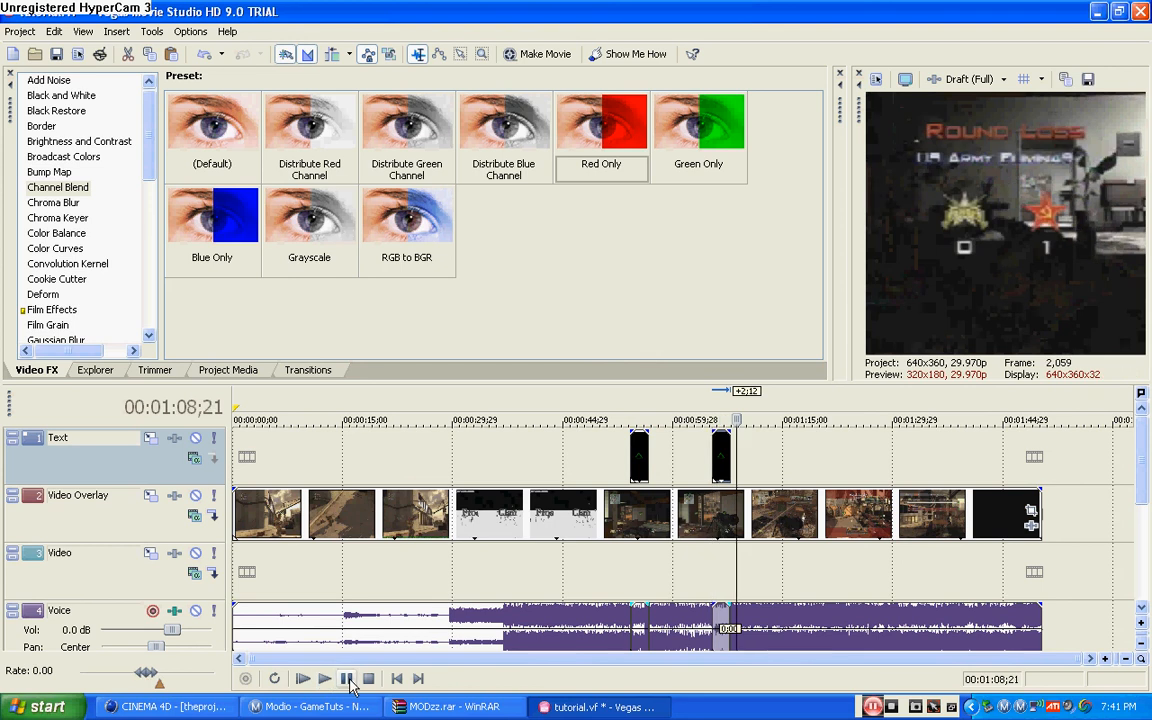